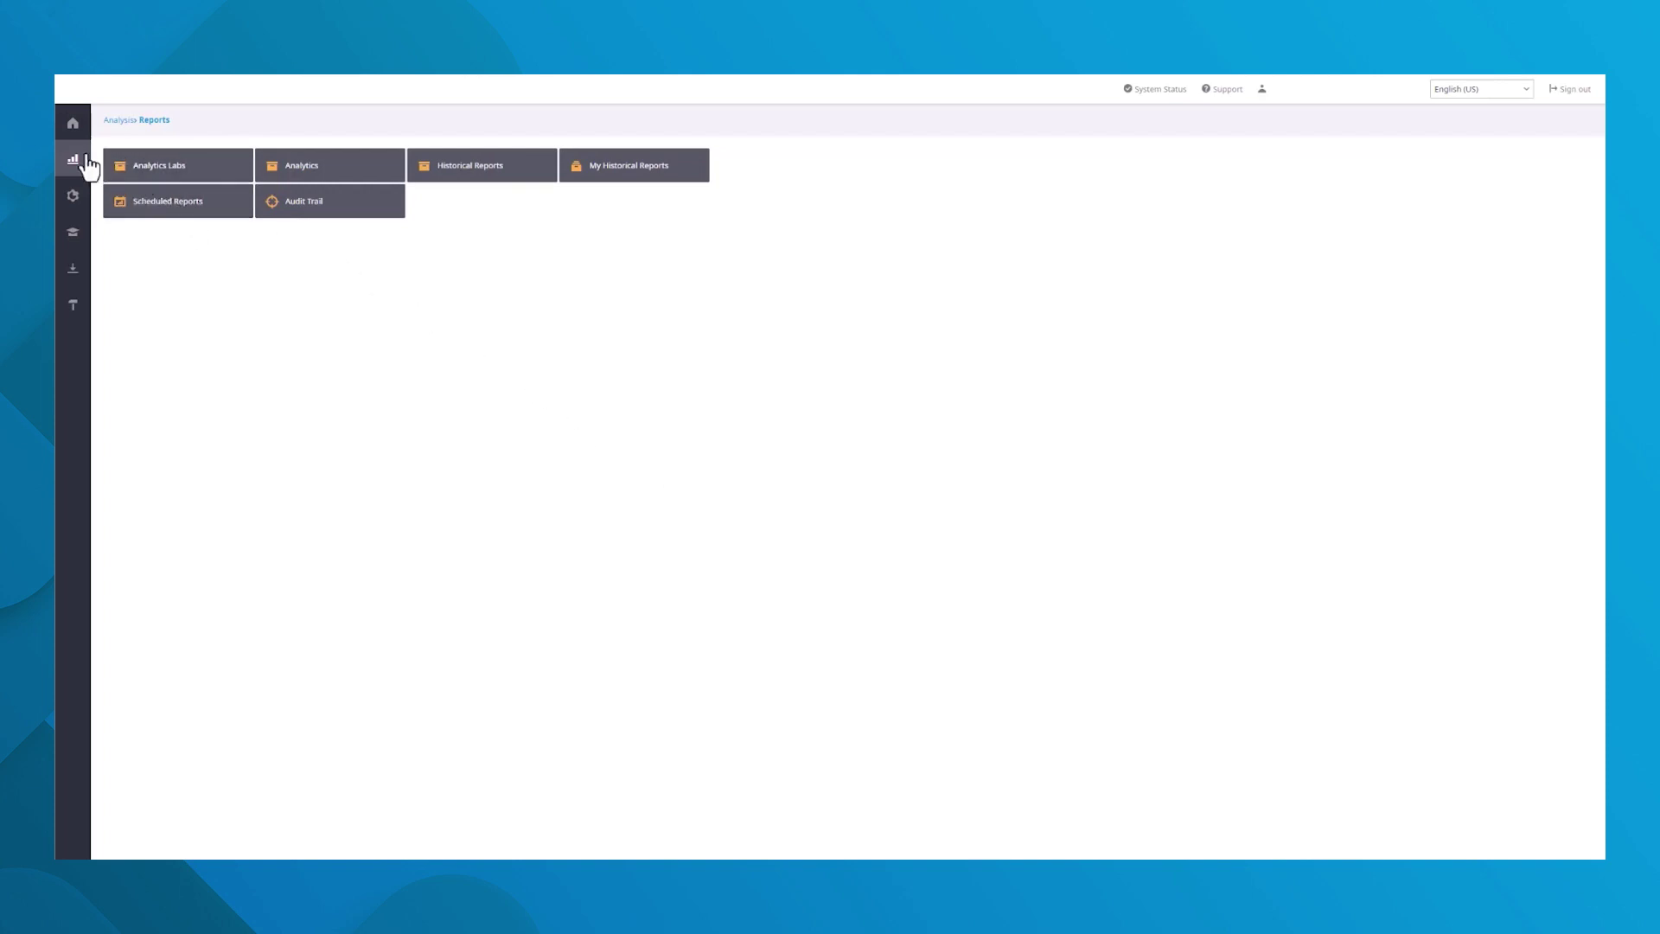
Open the Queue Productivity Dashboard from the Analytics library
left_click(370, 171)
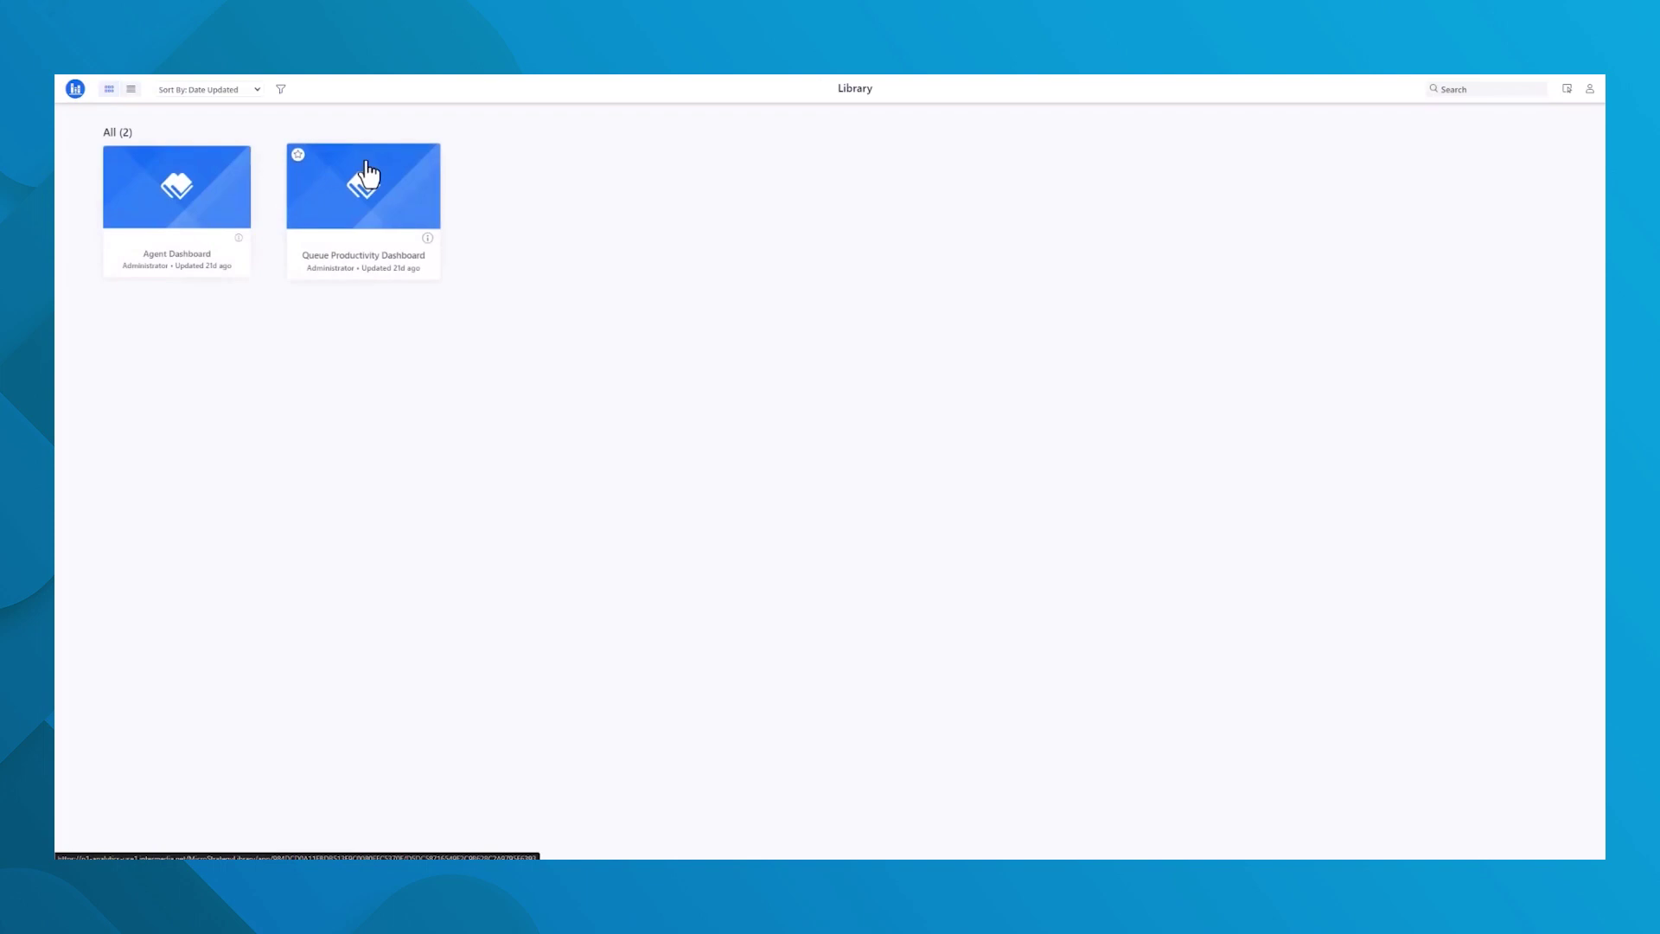
left_click(417, 183)
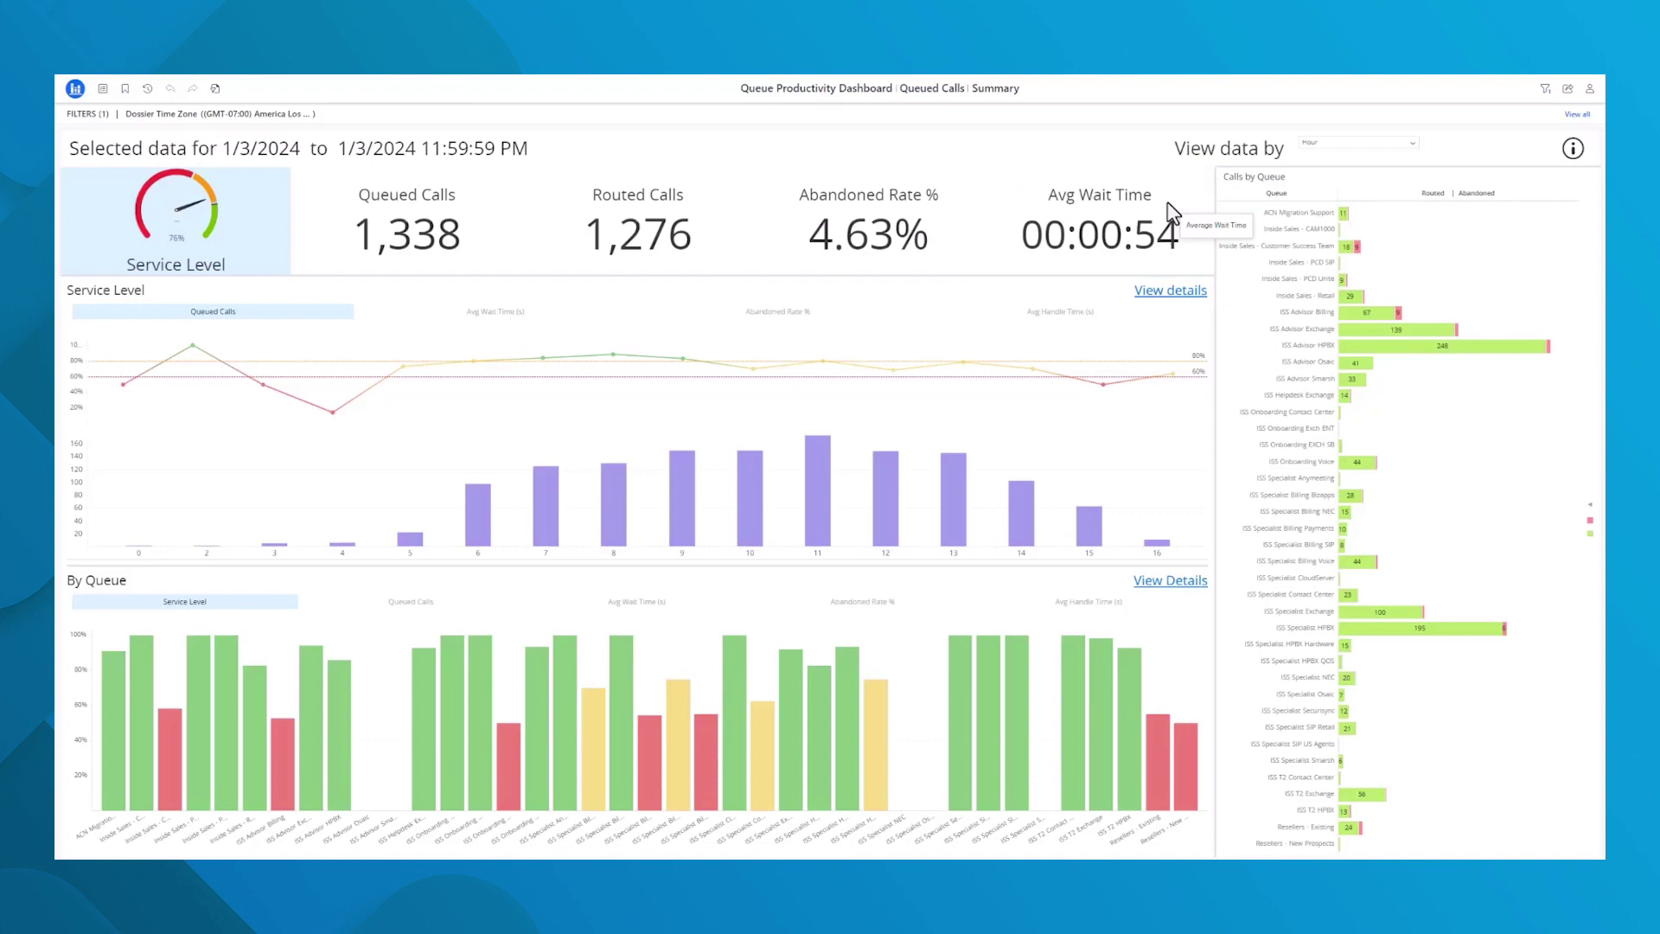
Filter the summary to the ISS Advisor HPBX queue in Calls by Queue and clear that selection again
mouse_move(1350, 298)
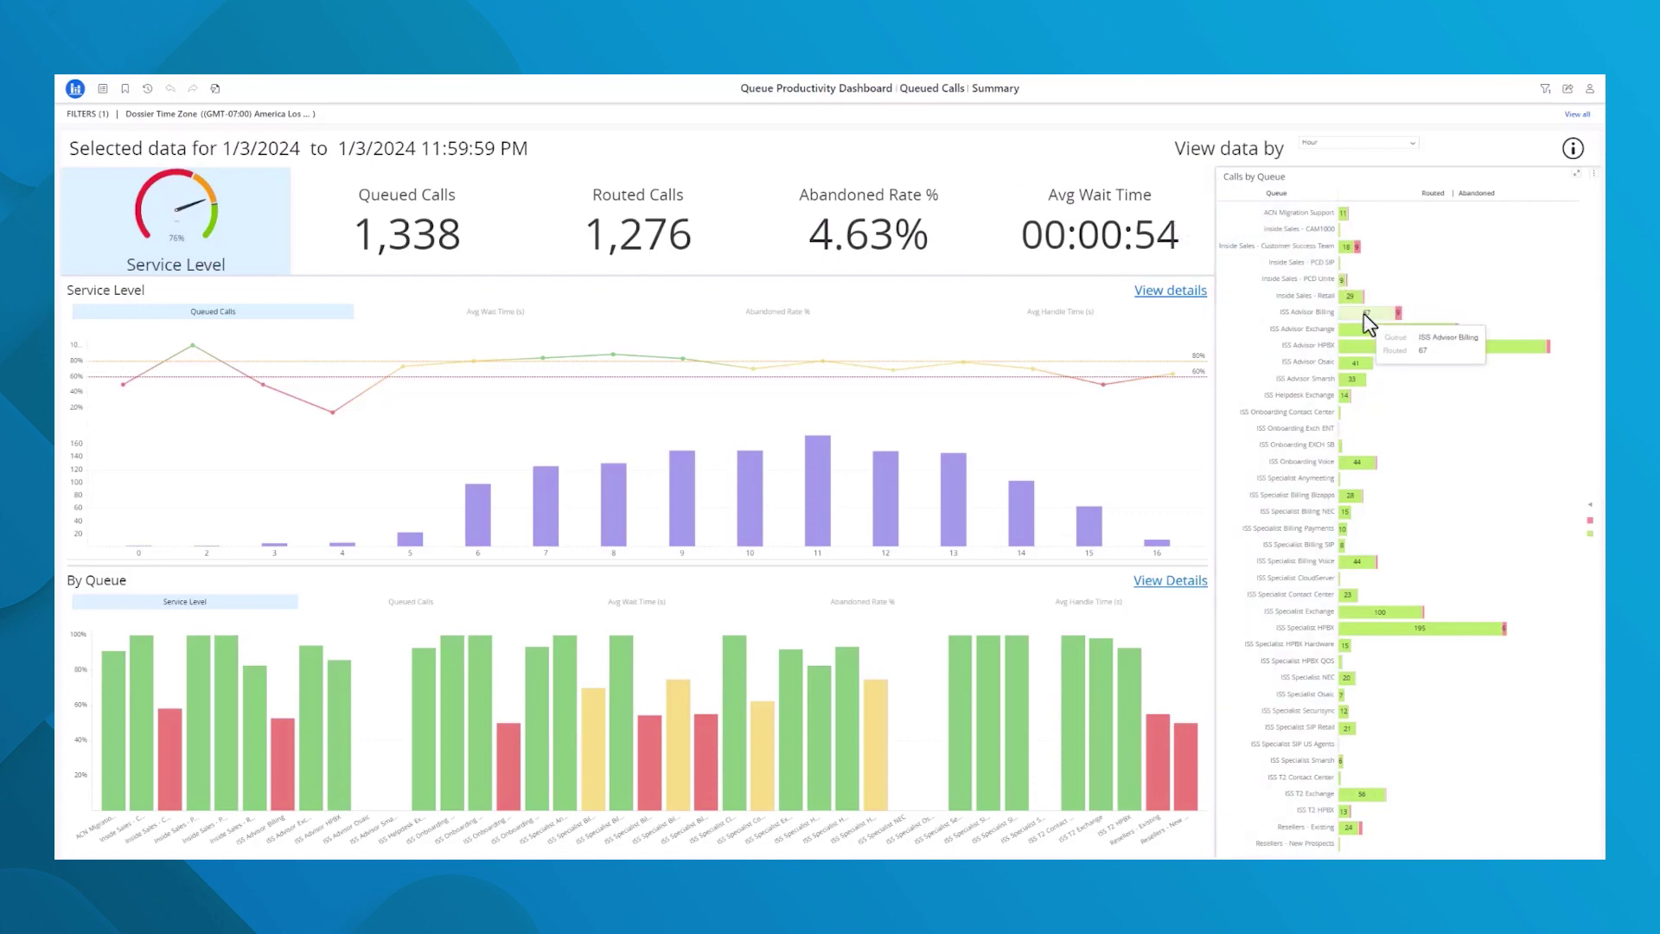
left_click(1422, 347)
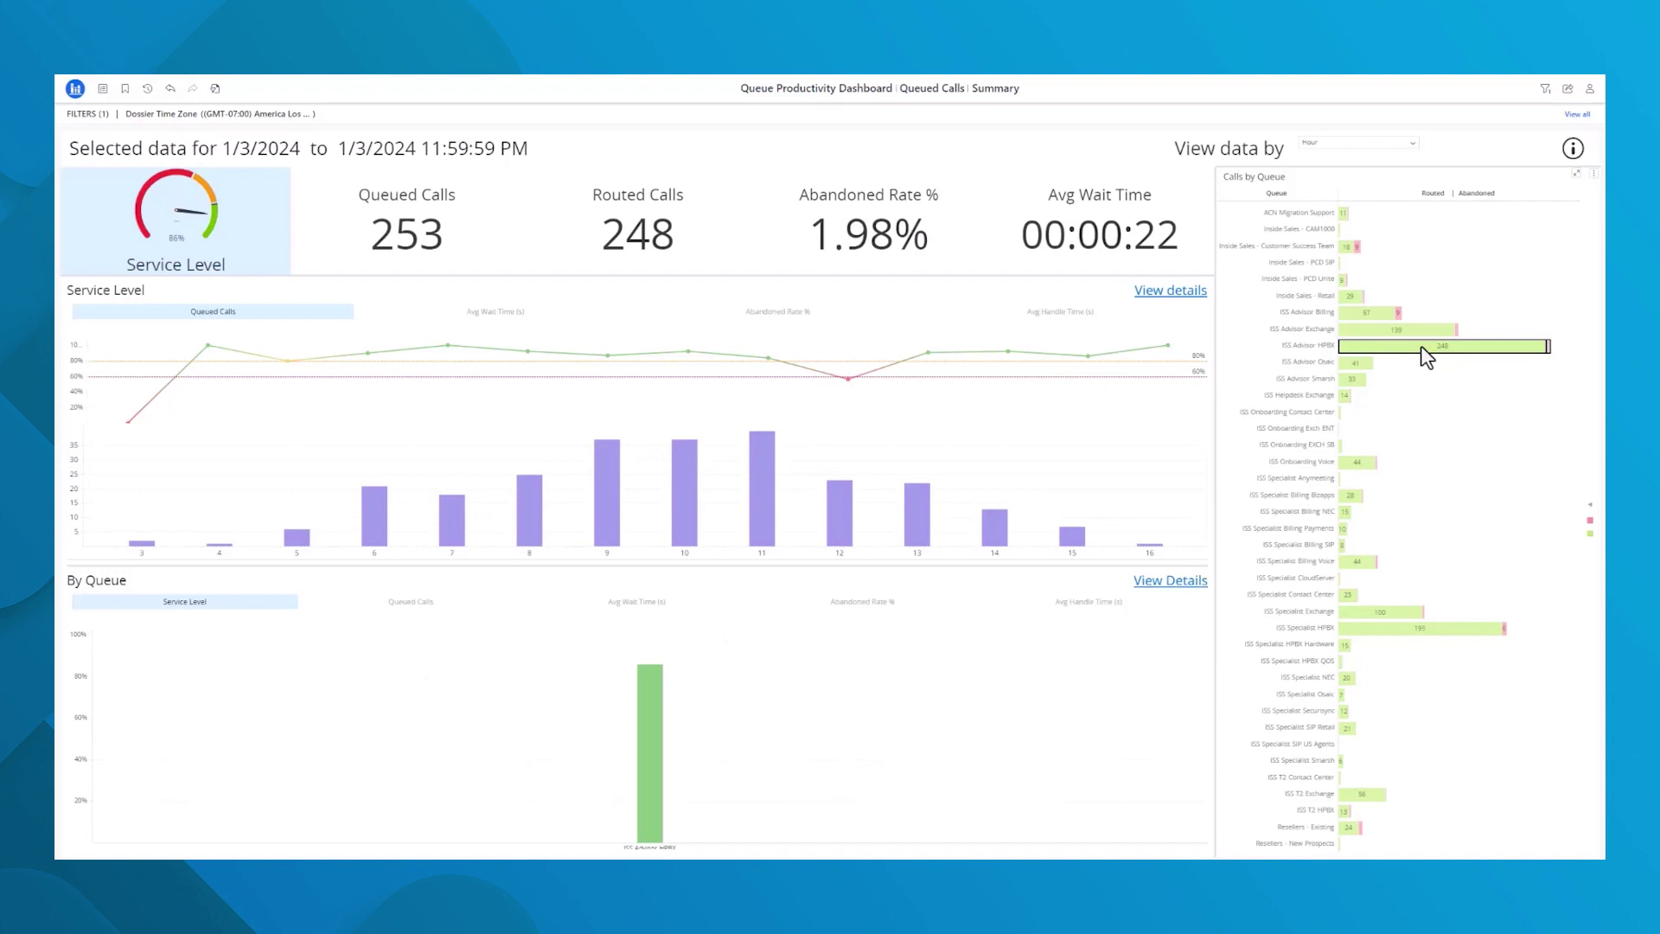
left_click(1422, 346)
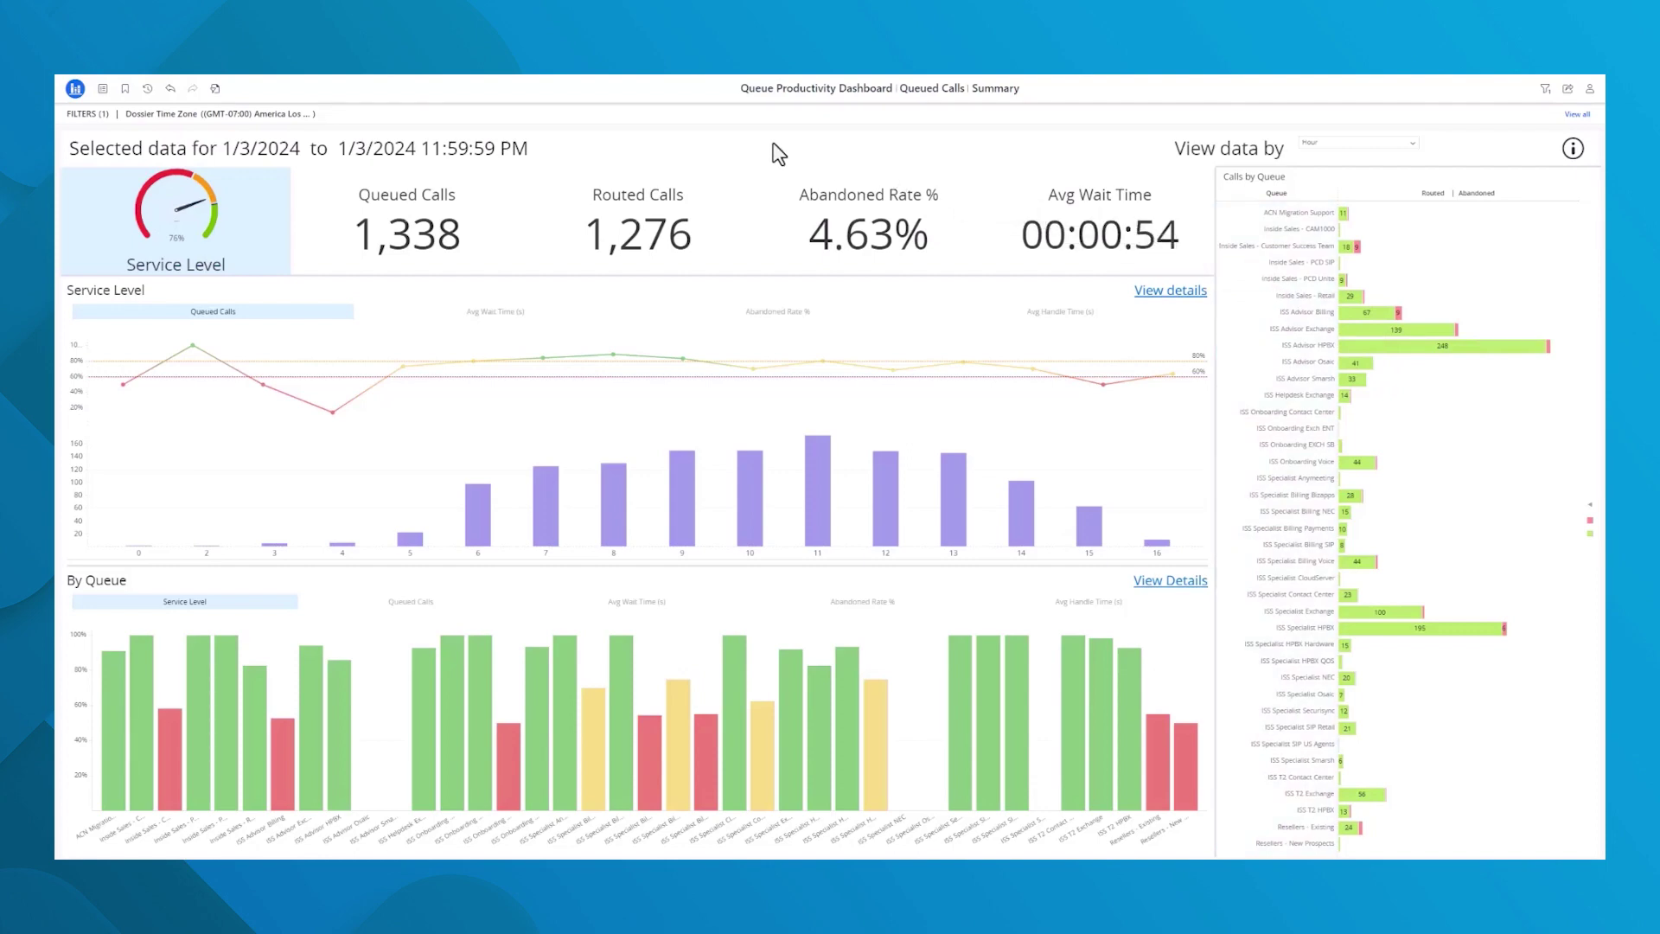
Re-prompt the dashboard with the Call Queued Date - From set to 11/1/2023 and run it
left_click(215, 88)
left_click(748, 232)
left_click(744, 242)
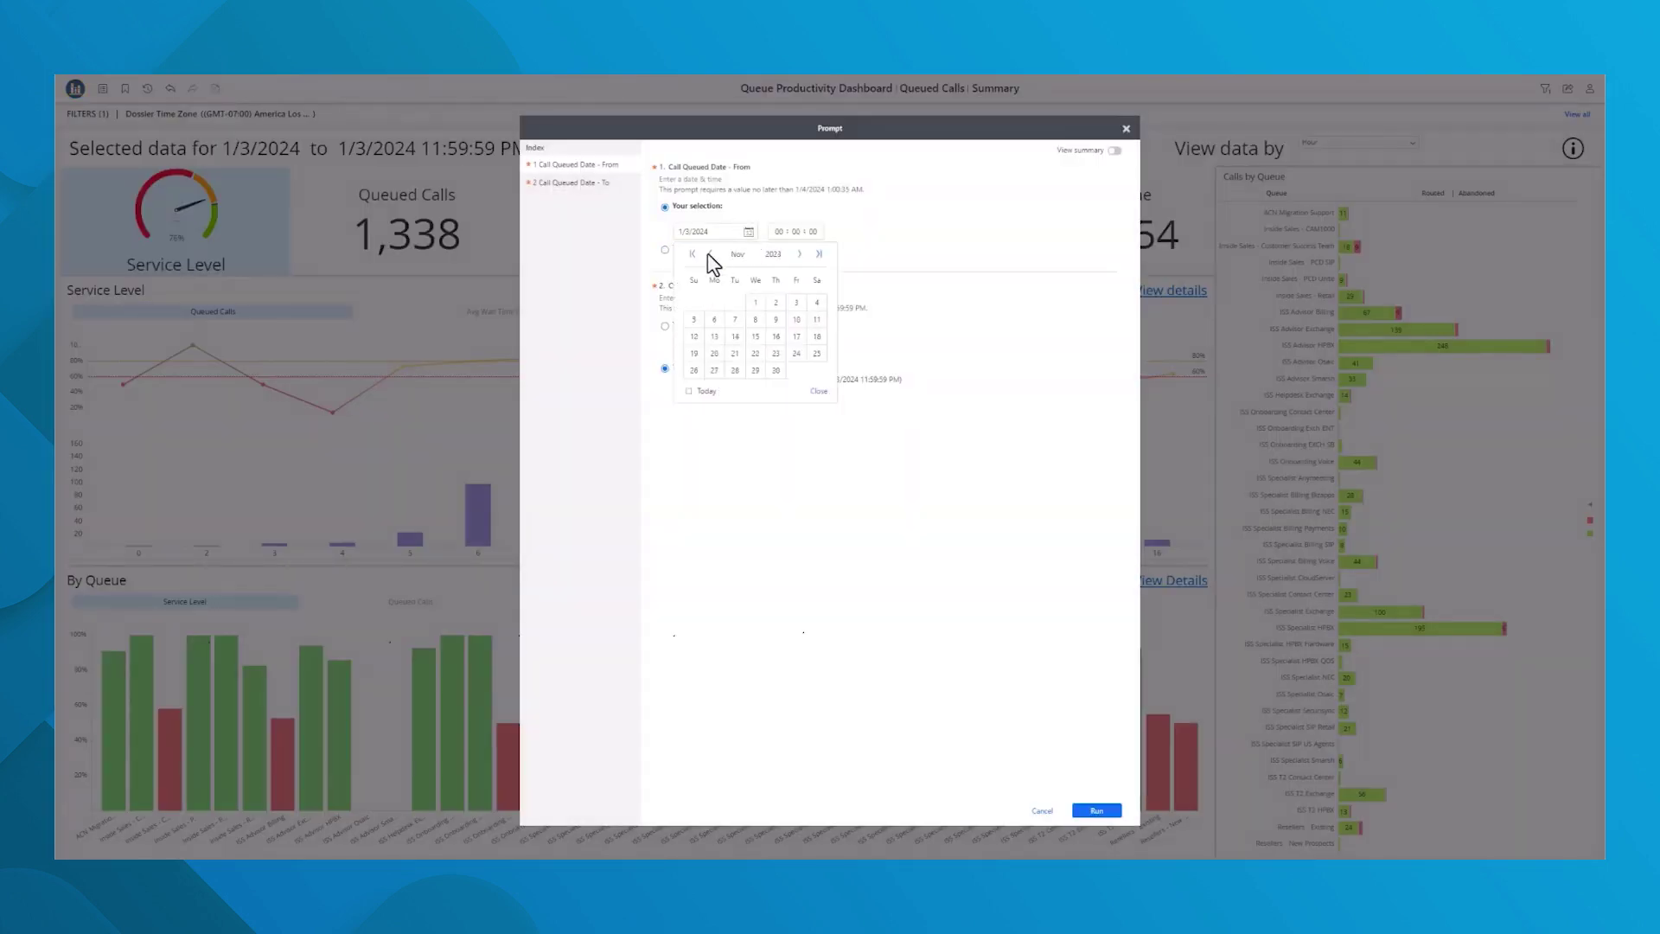
left_click(707, 254)
left_click(1095, 809)
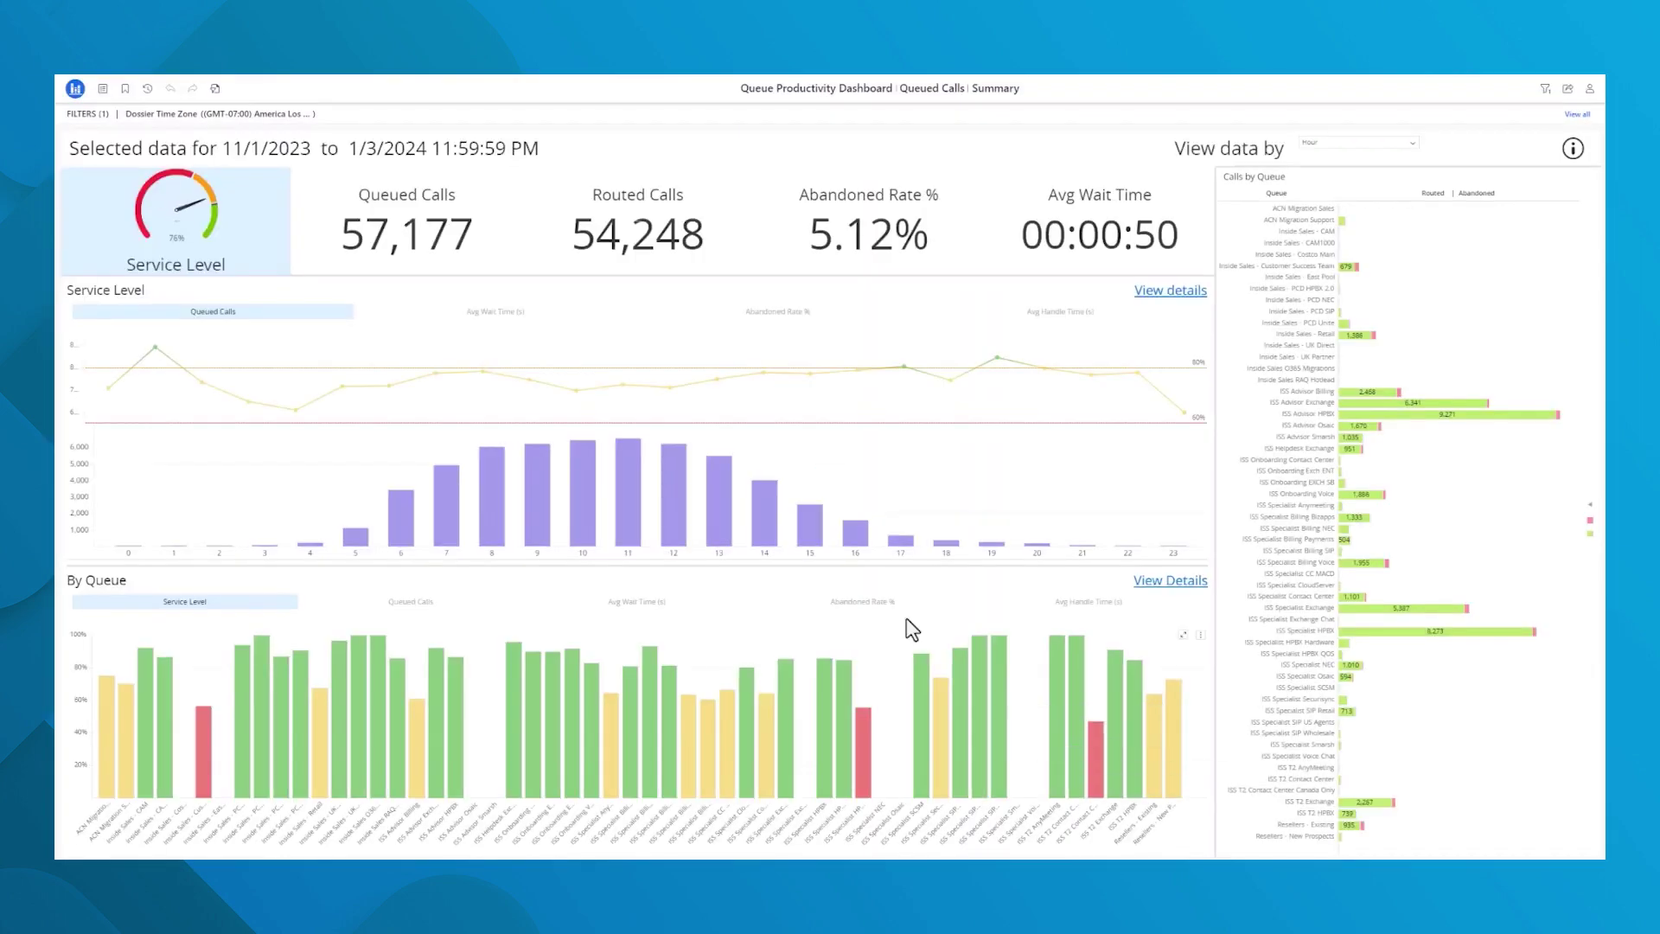
View the summary charts for Queued Calls, Avg Wait Time, Routed Calls and Abandoned Rate % in turn
left_click(506, 230)
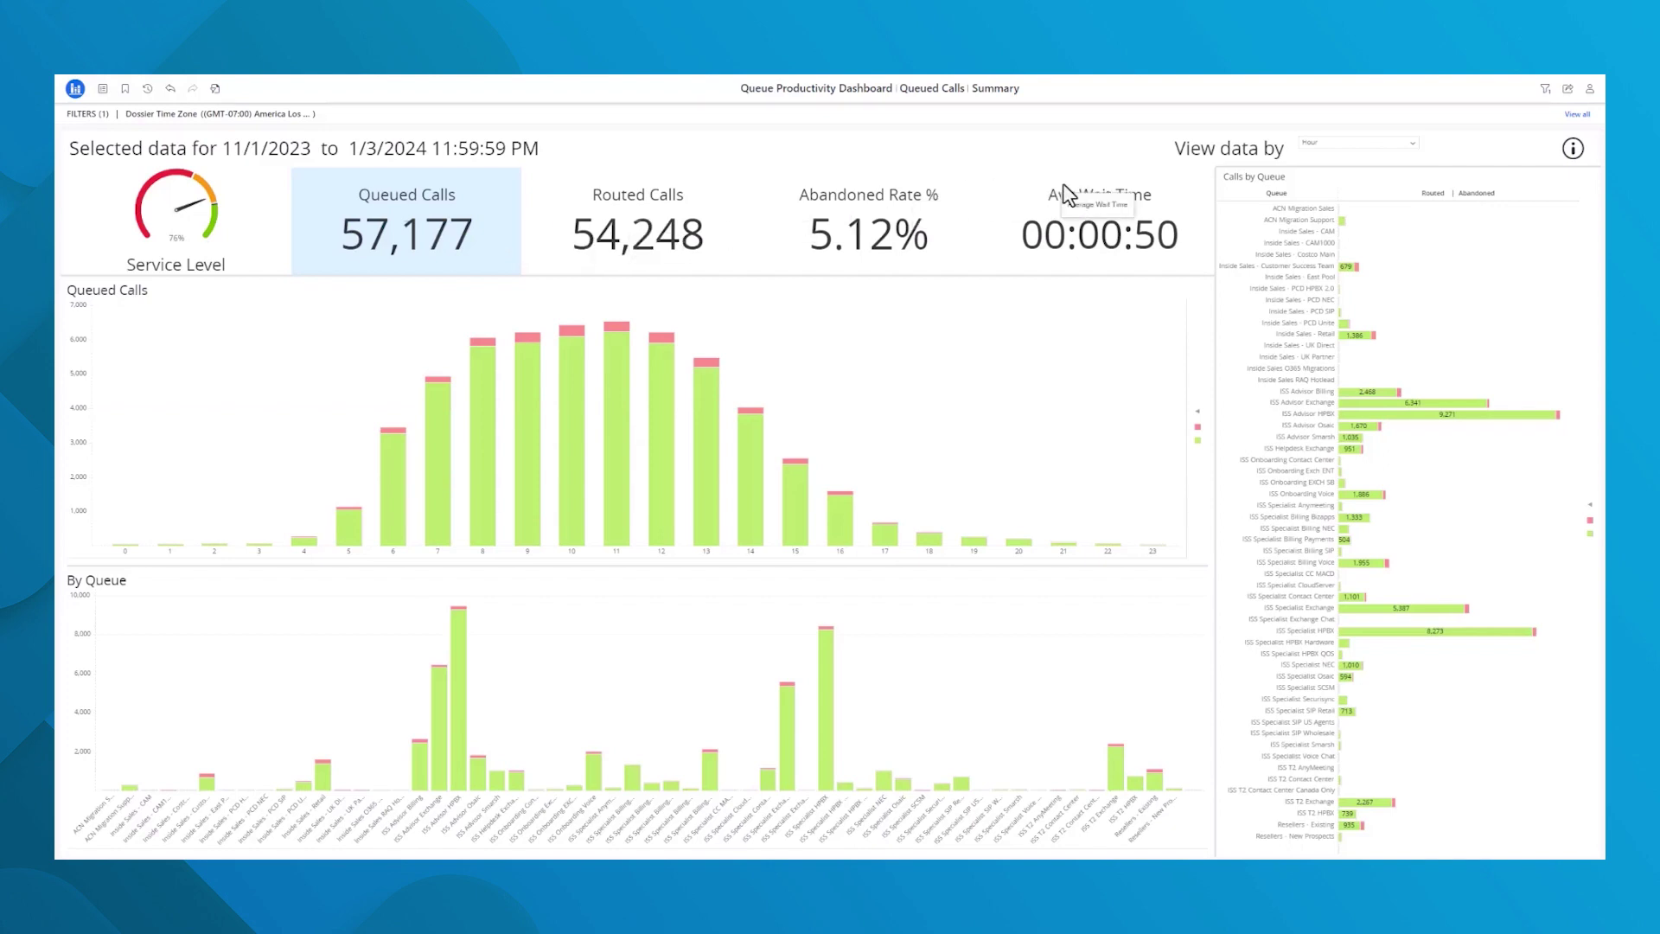
left_click(1167, 204)
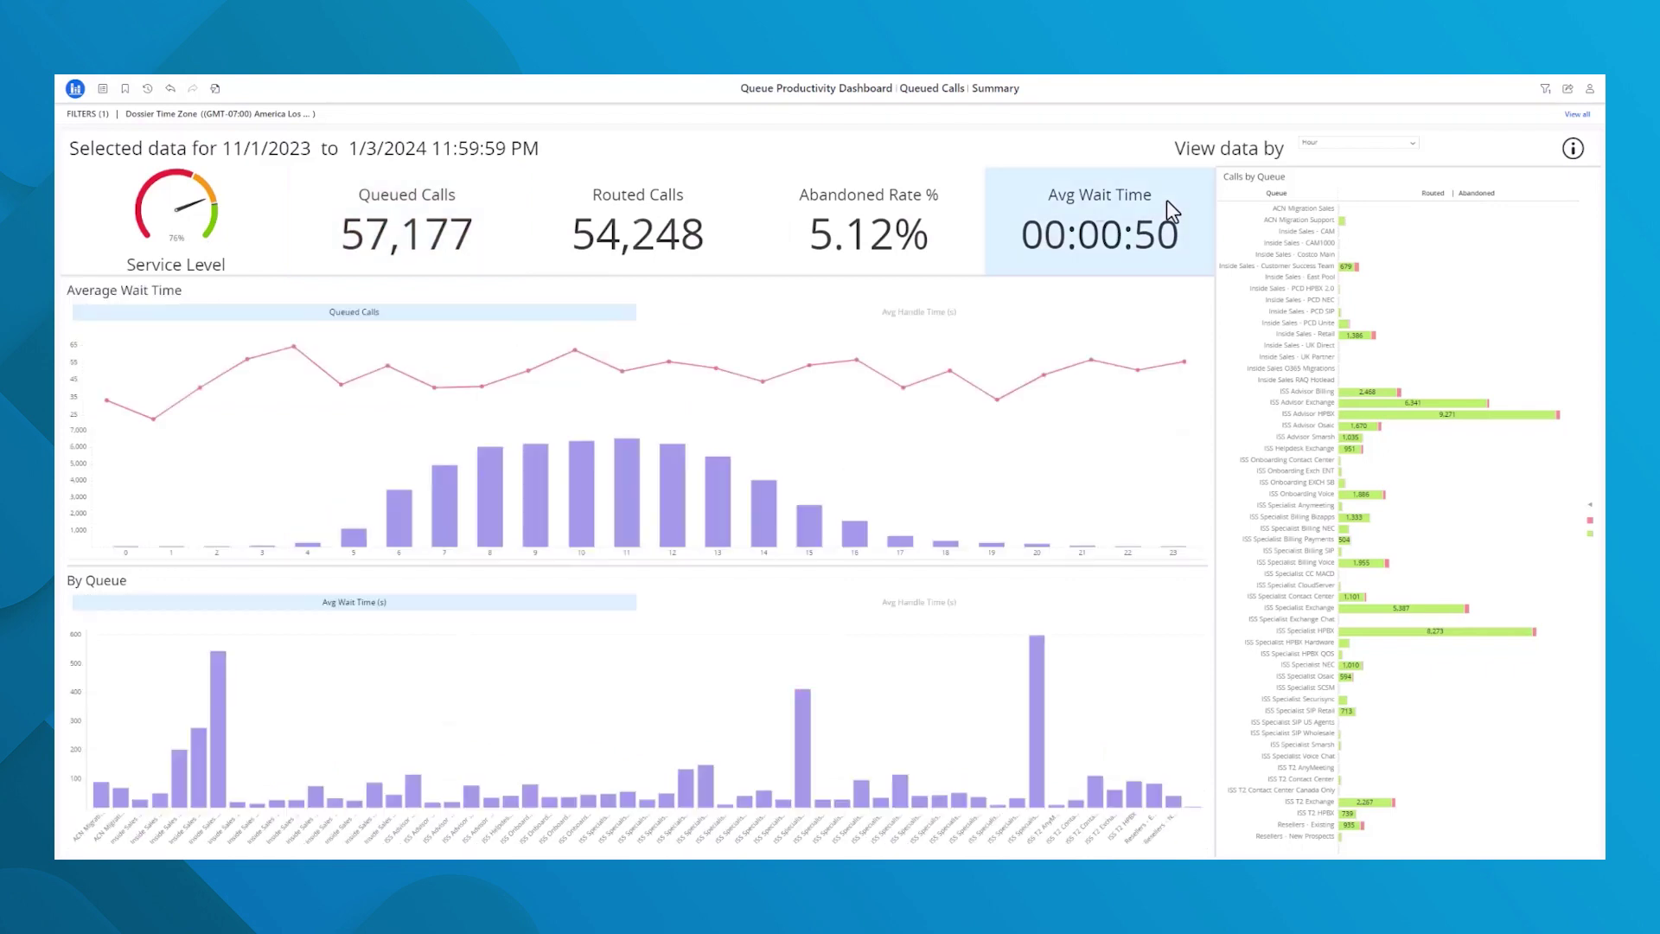
left_click(724, 210)
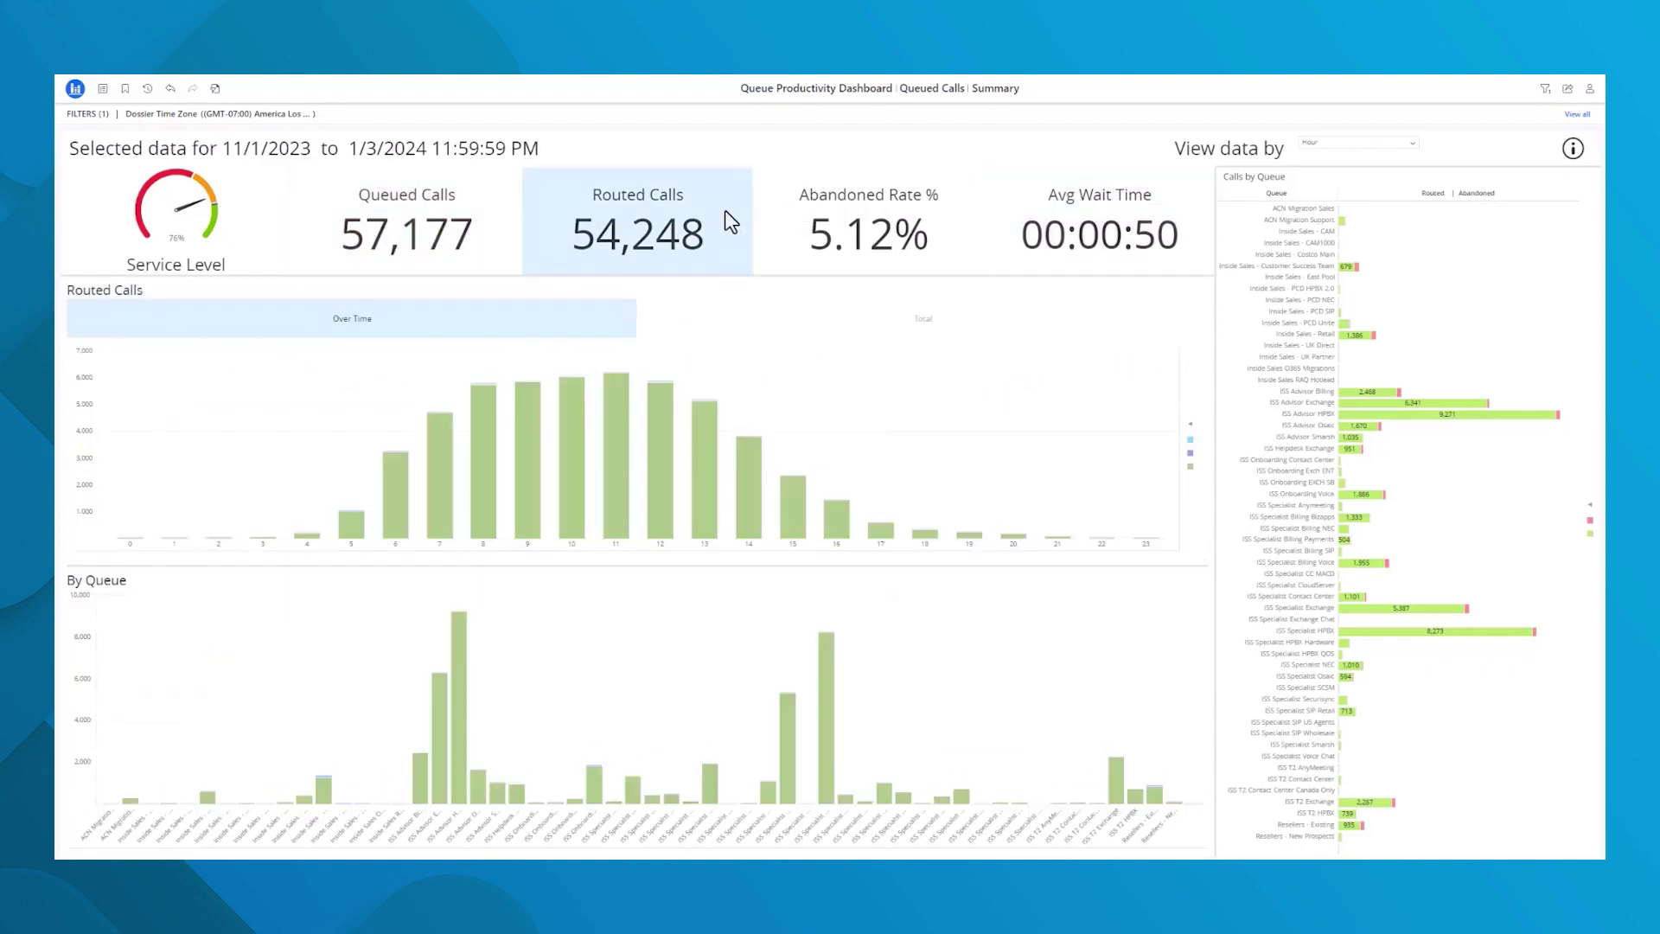
left_click(977, 232)
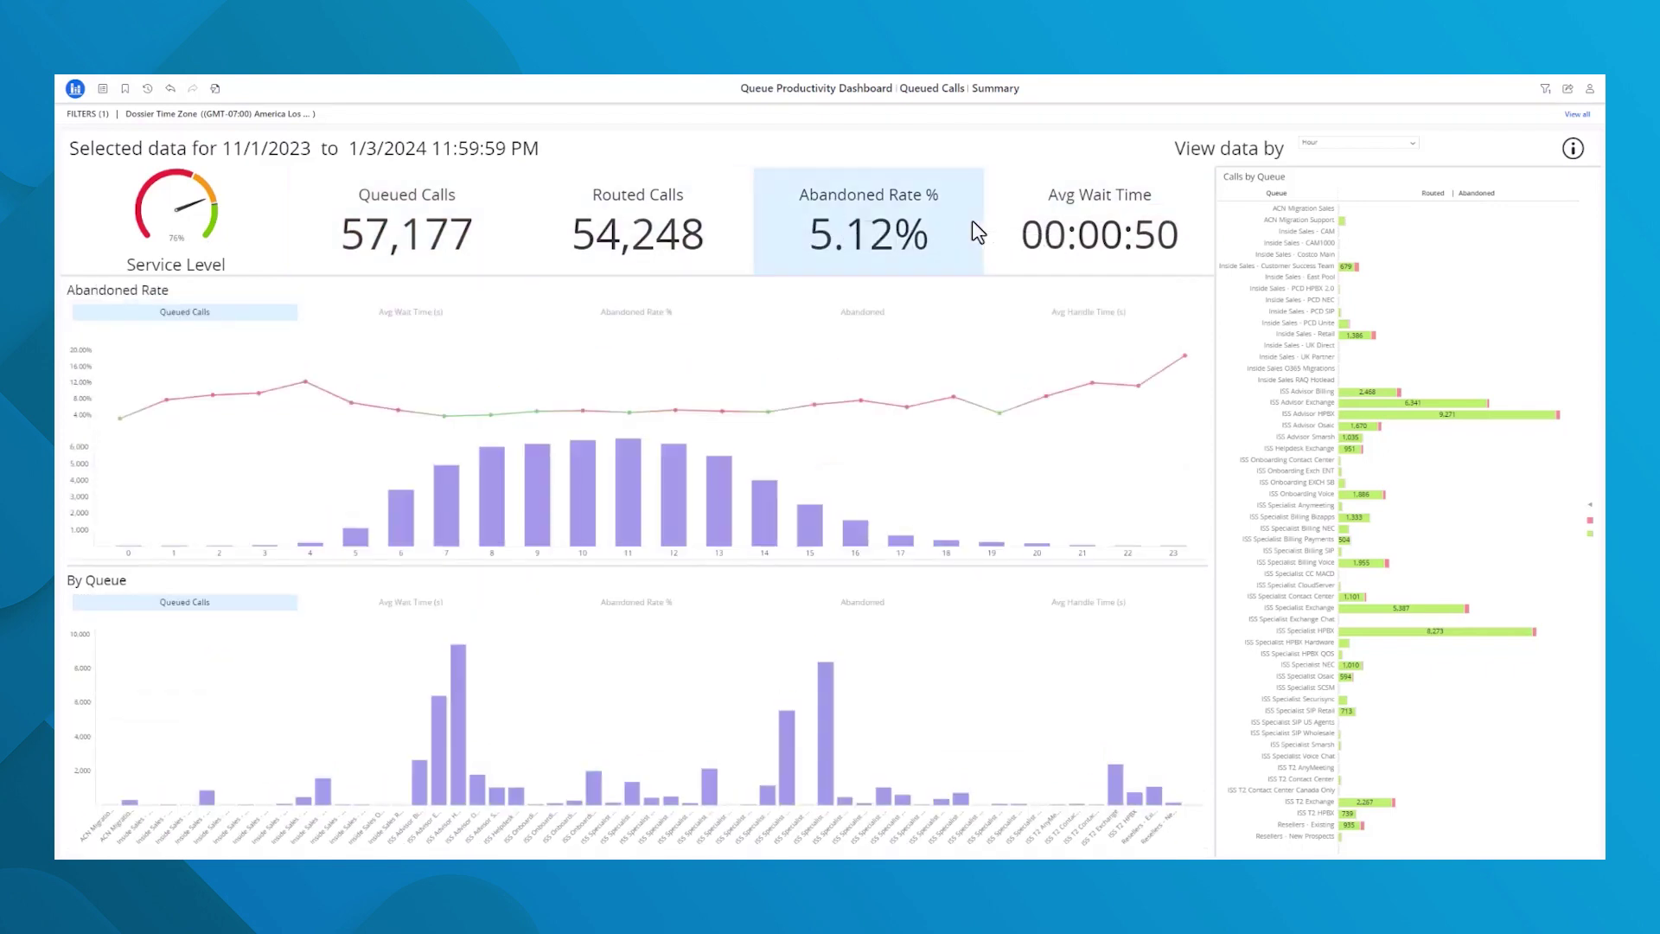
Open the Breakdown by Queue page and review the selectable count, time and percentage columns without changing them
left_click(103, 89)
left_click(213, 249)
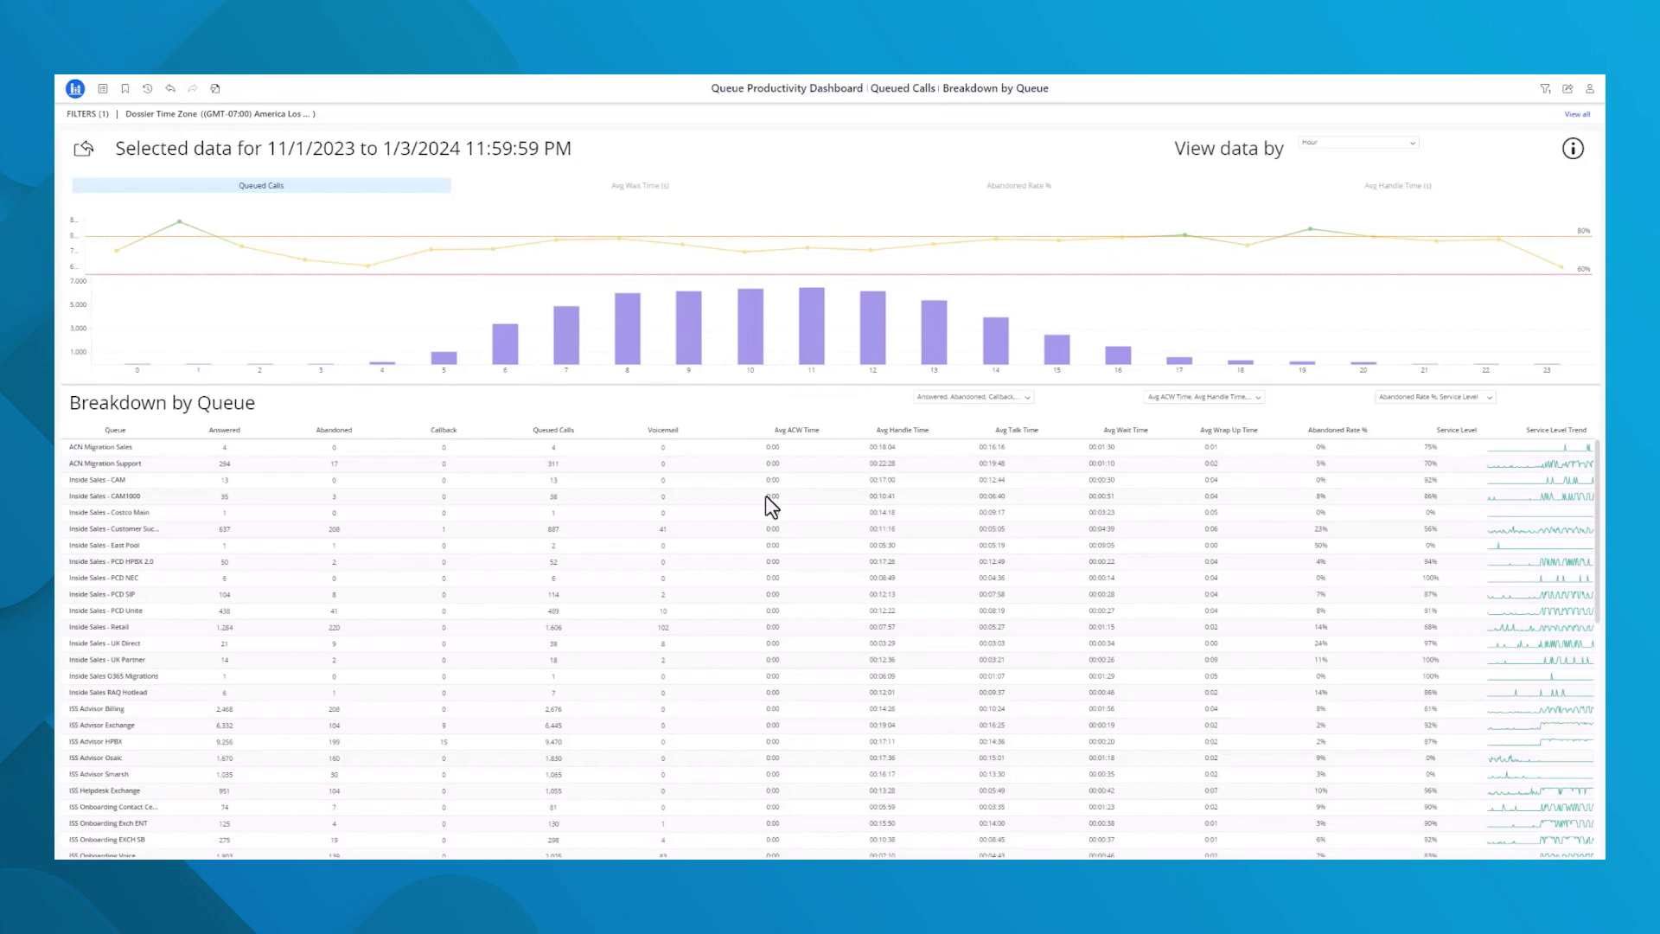
left_click(1030, 399)
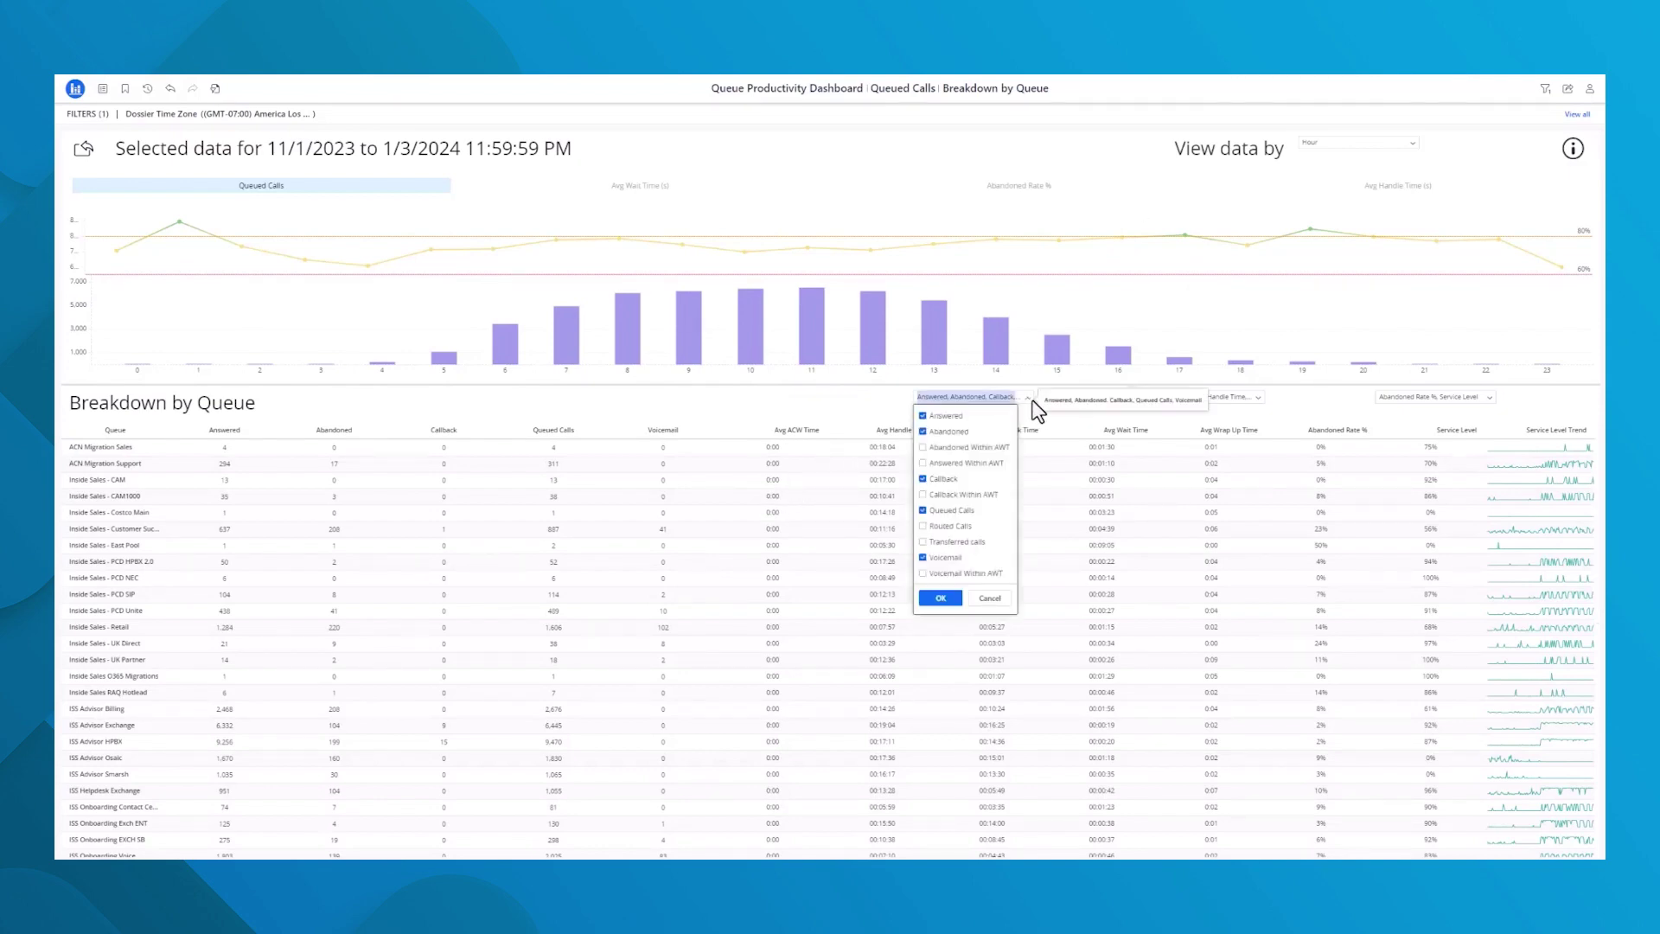
left_click(1260, 398)
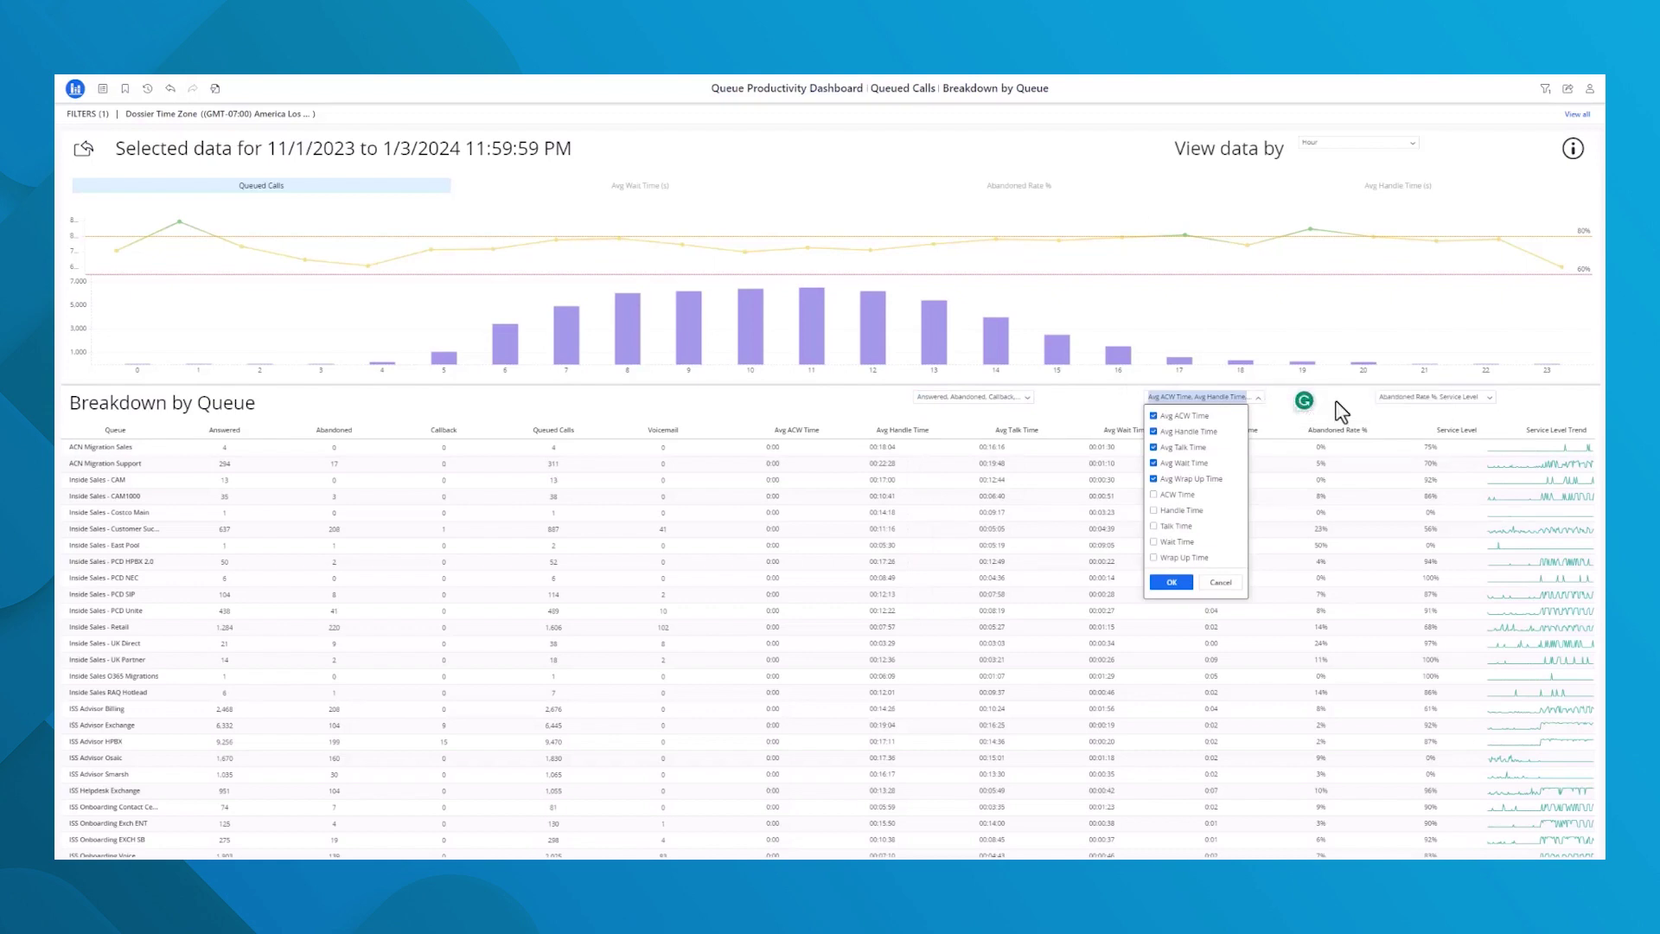
left_click(1487, 397)
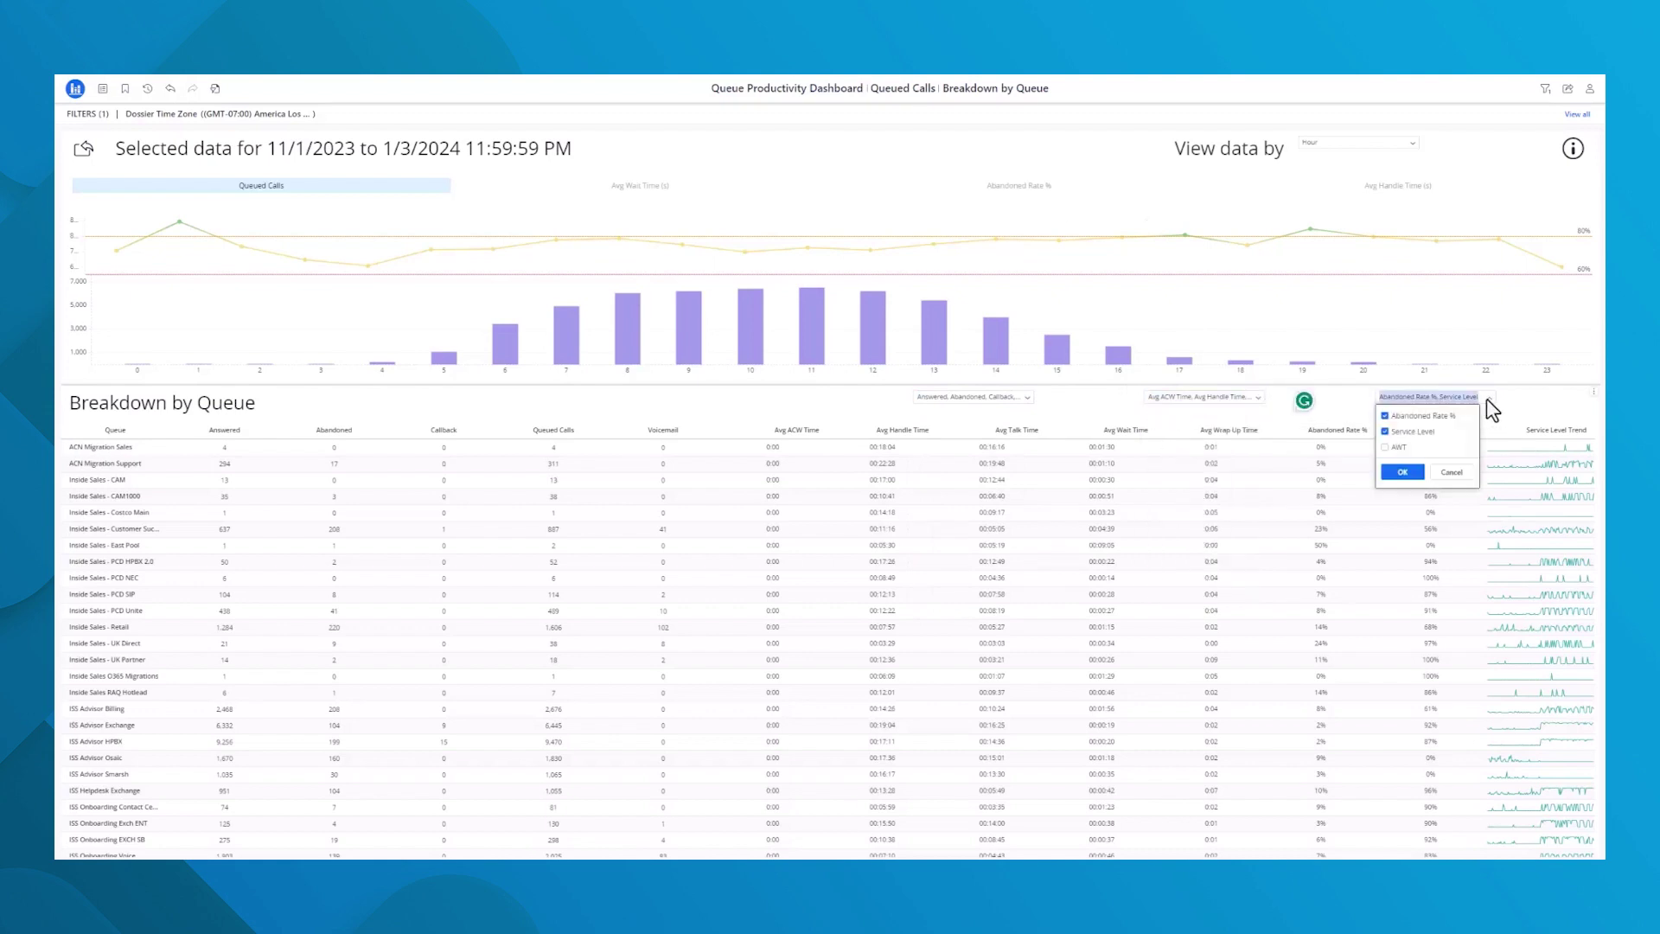
left_click(866, 397)
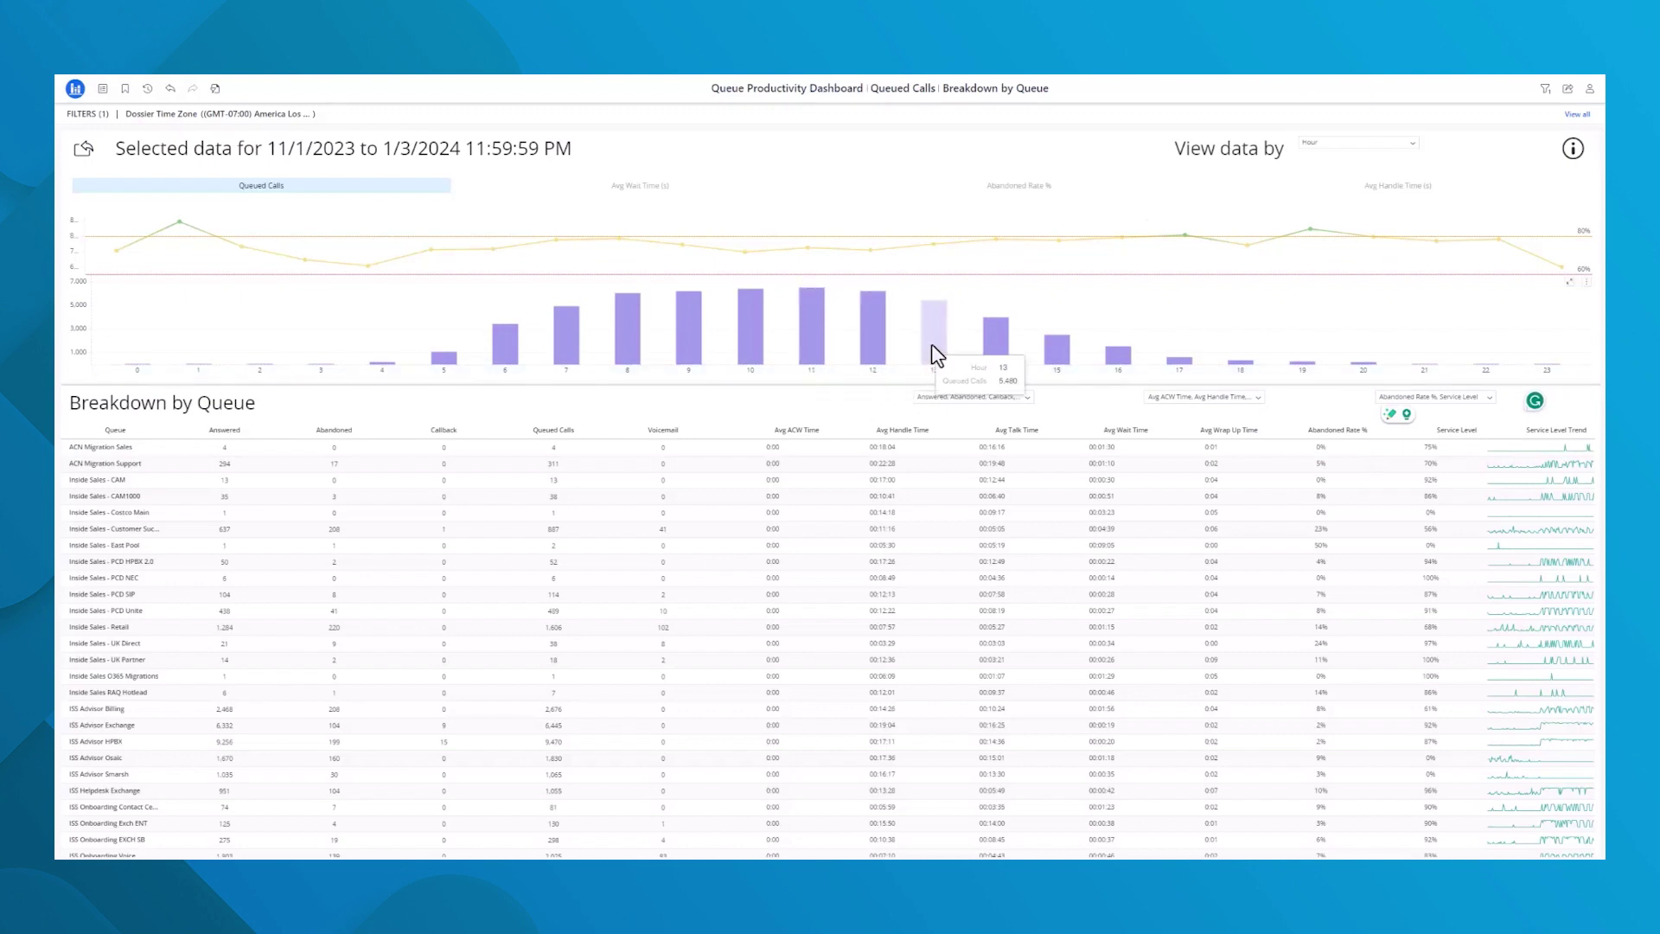
Open the Trend Analysis page and filter its charts to the ISS Advisor HPBX queue
left_click(102, 88)
left_click(198, 291)
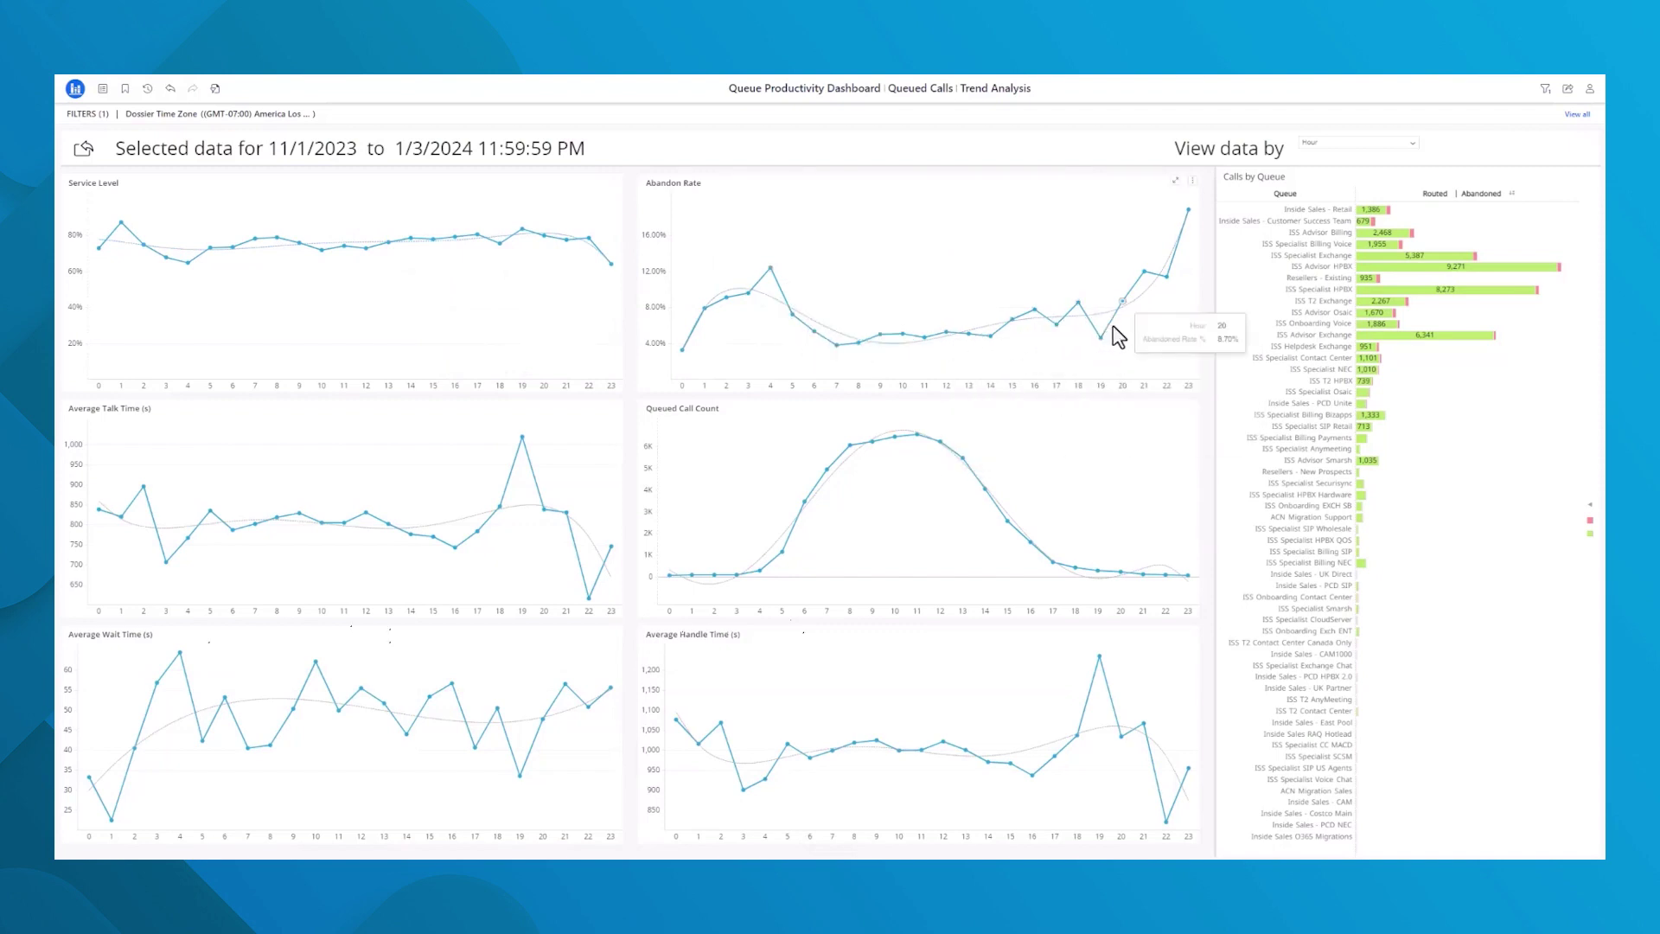
left_click(1436, 267)
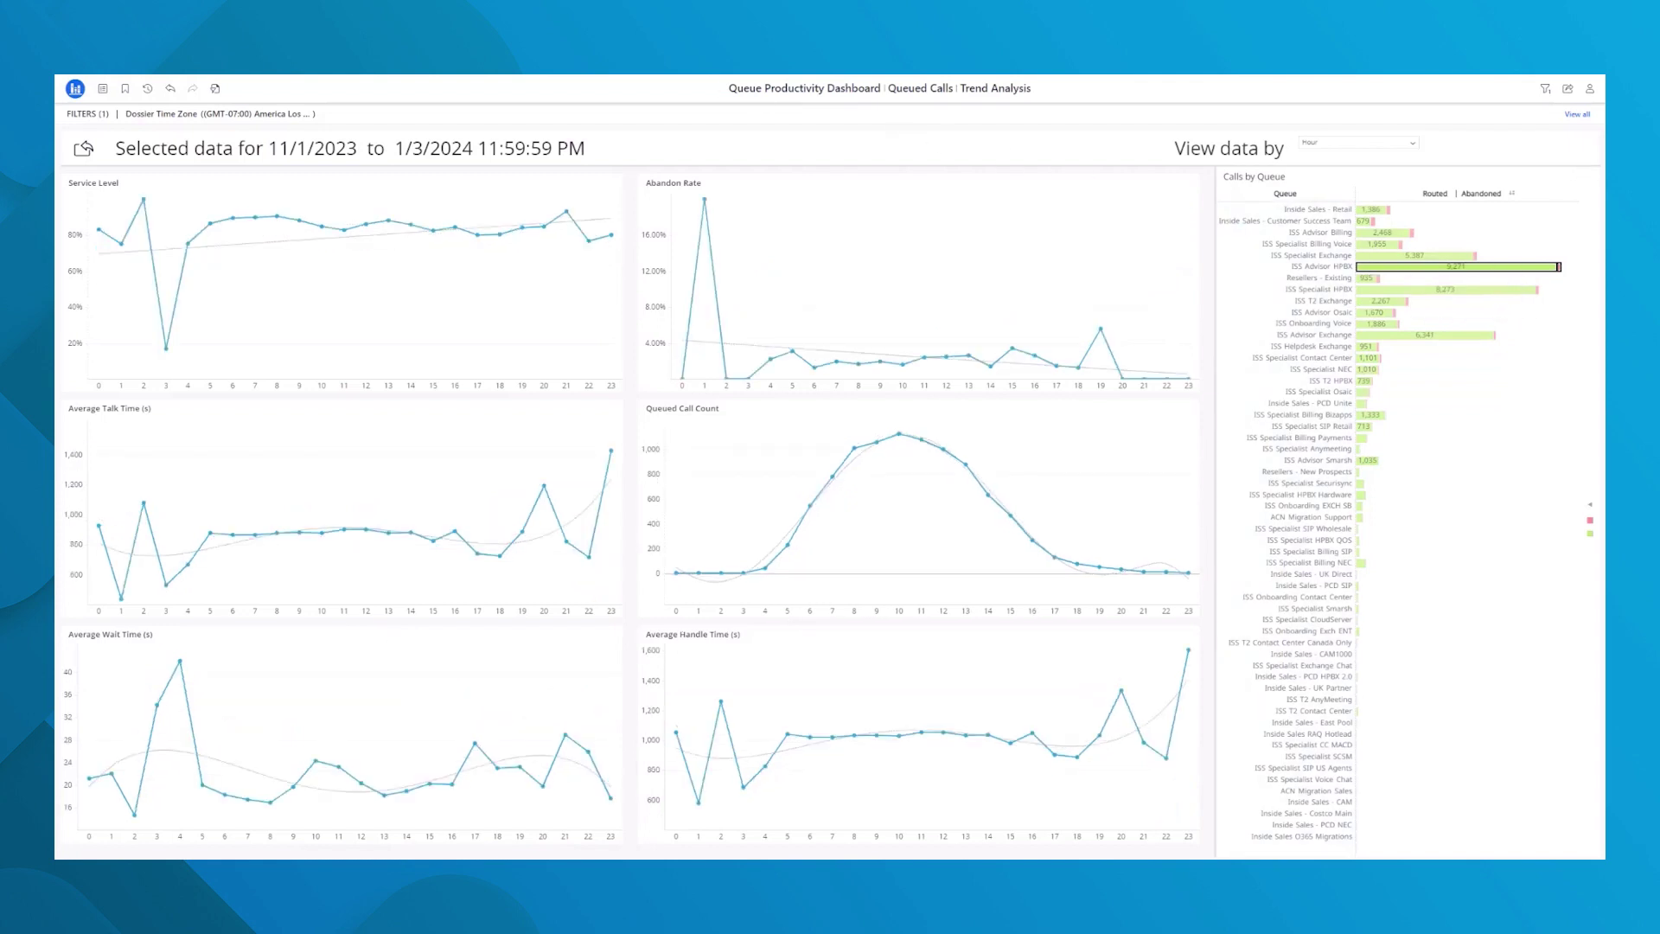
Start a new bookmark of the current Trend Analysis view, cancel it and close the bookmarks
left_click(125, 89)
left_click(206, 278)
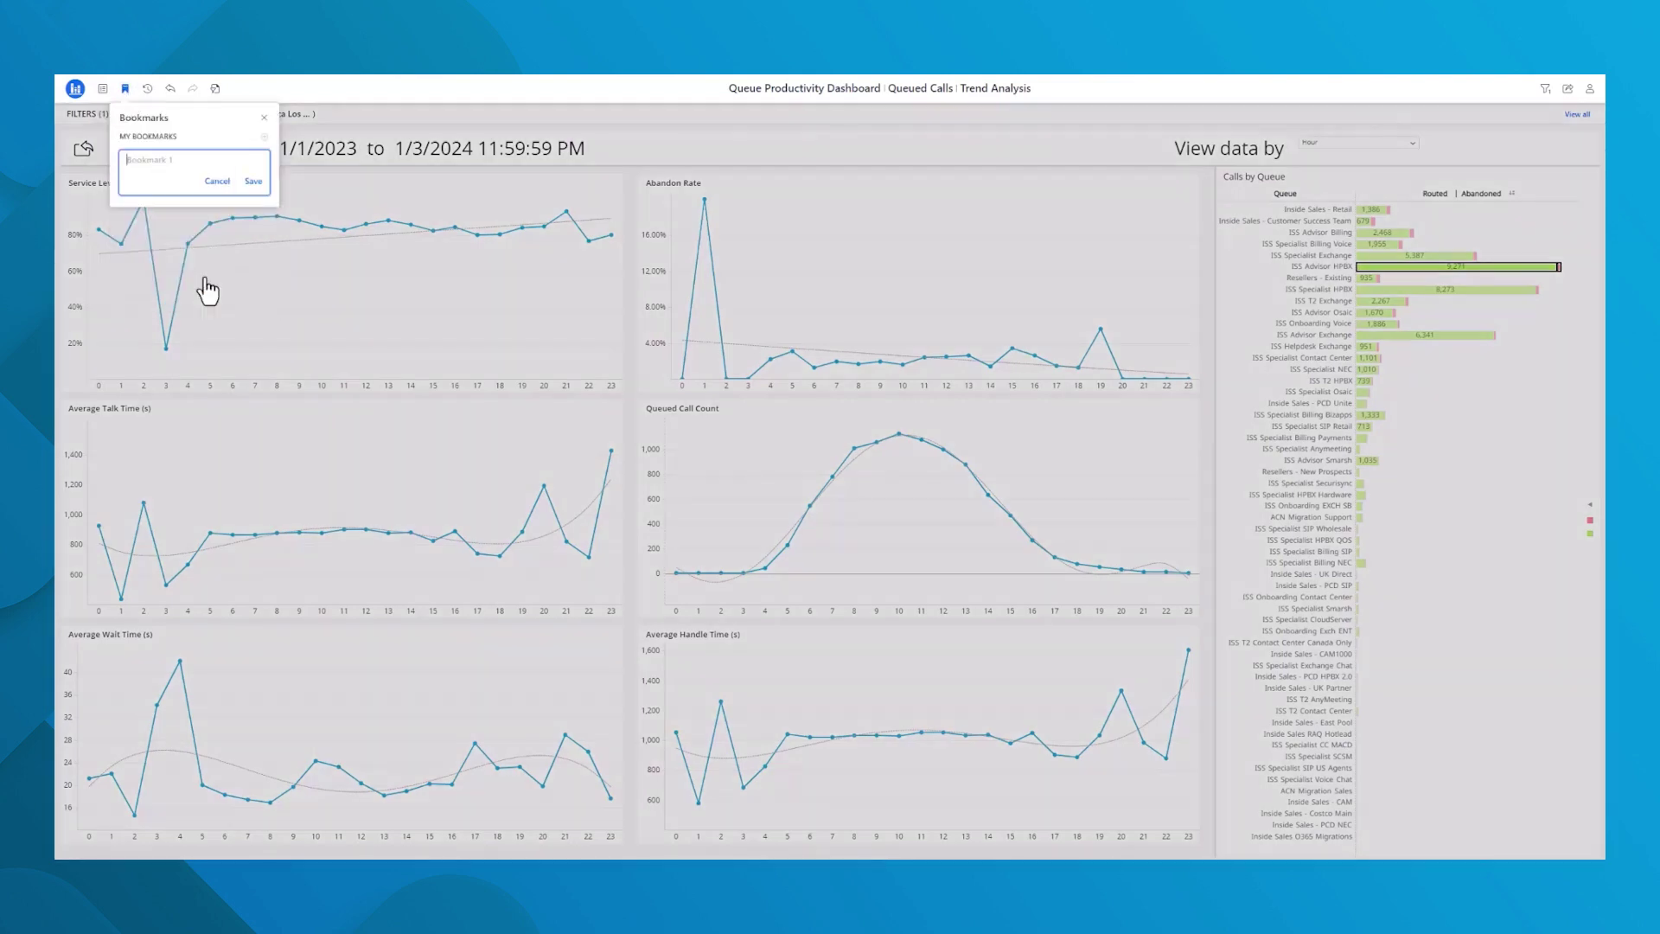
left_click(217, 181)
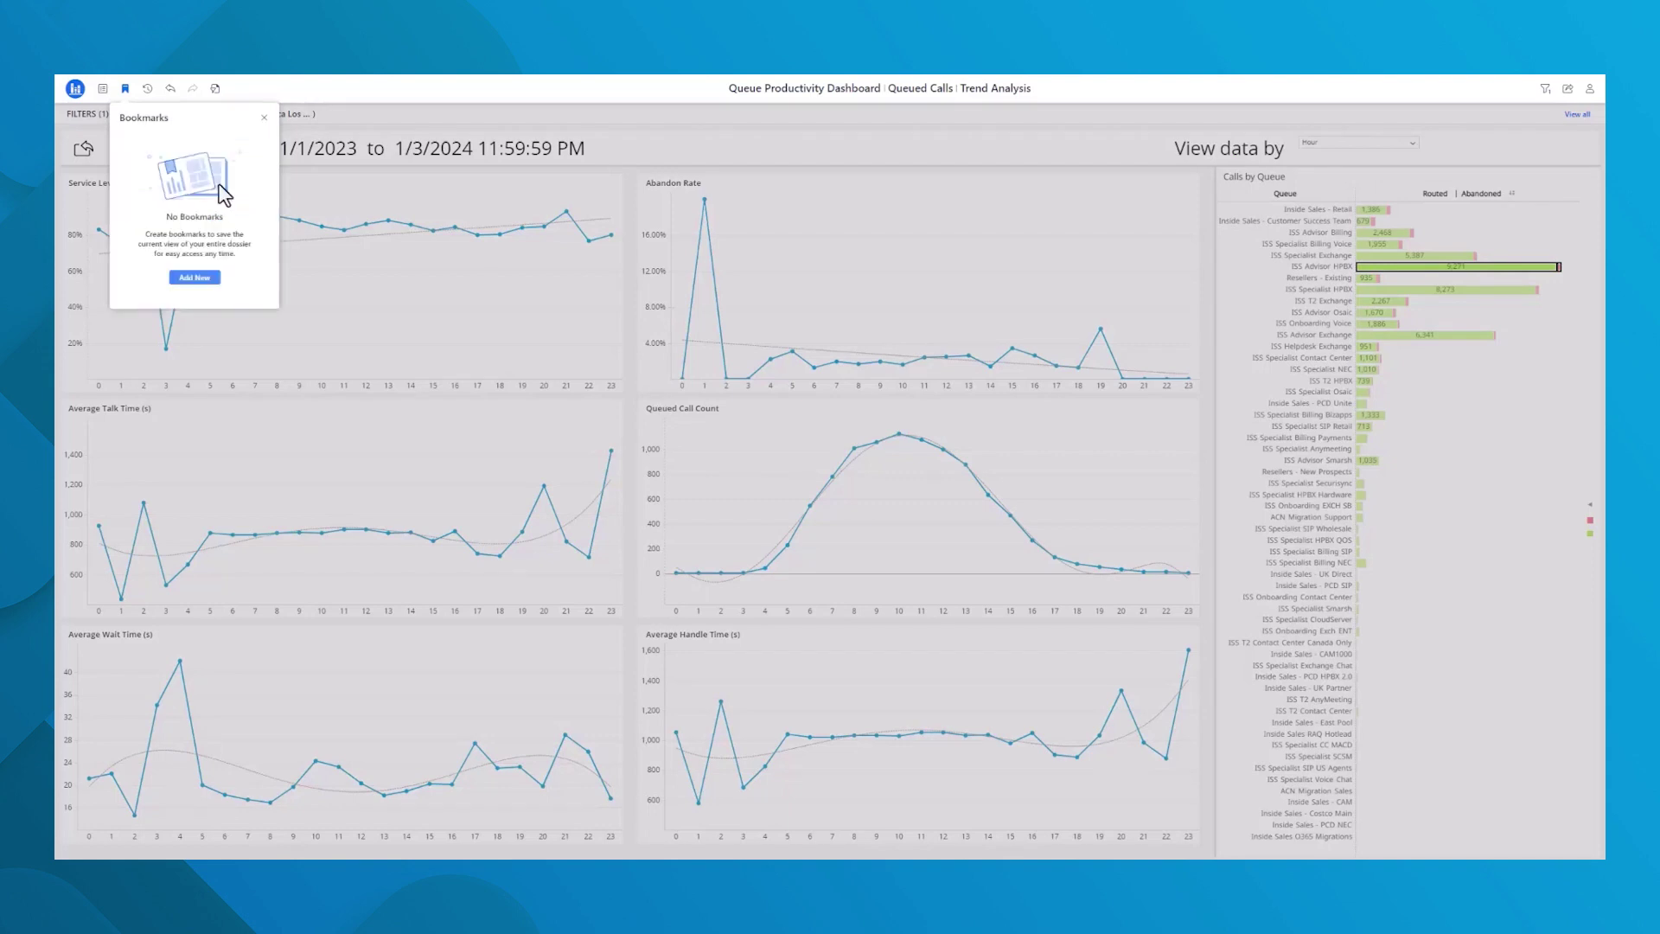
left_click(265, 119)
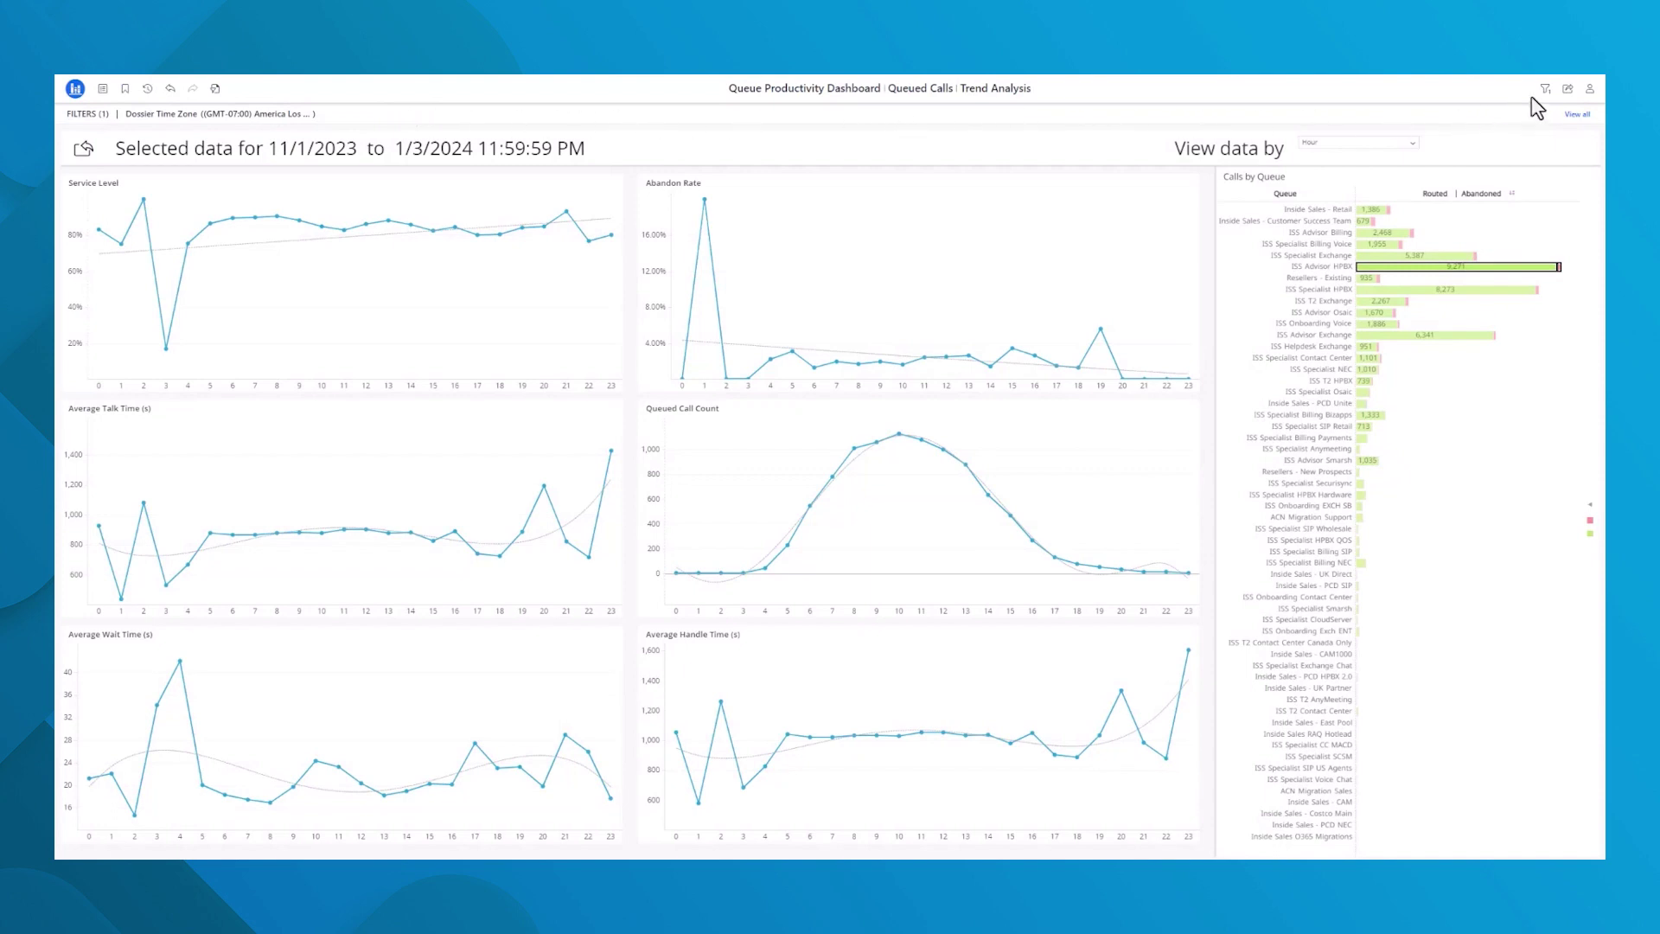
Examine the export formats offered for sharing the dashboard and close the sharing options
left_click(1567, 90)
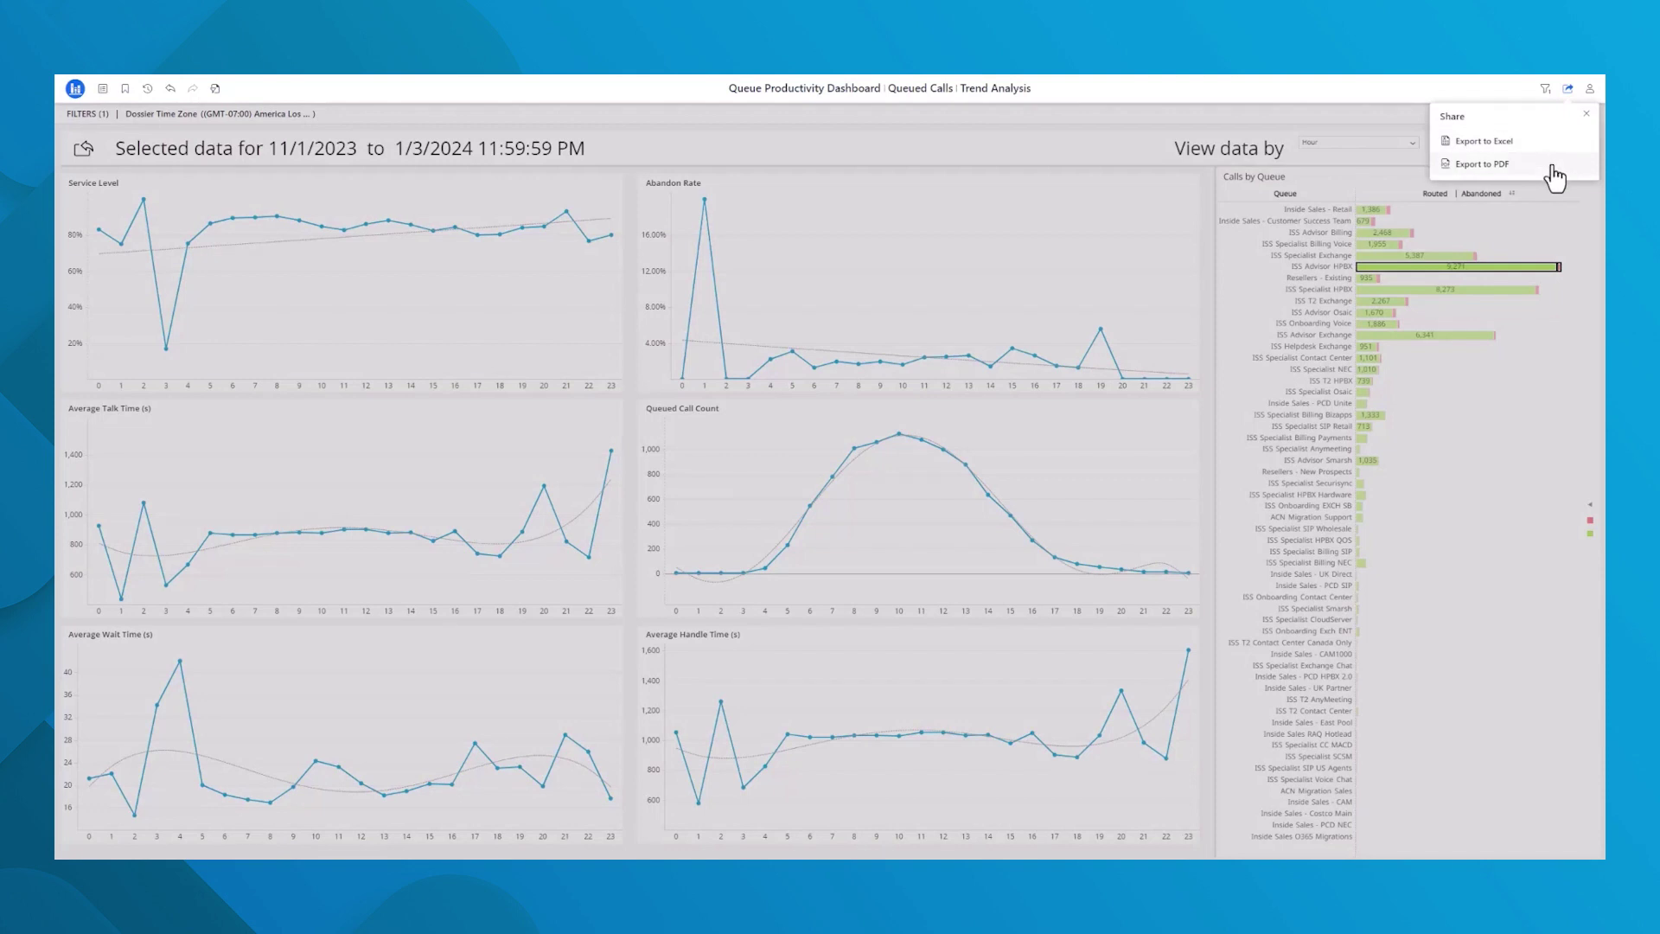
left_click(1585, 115)
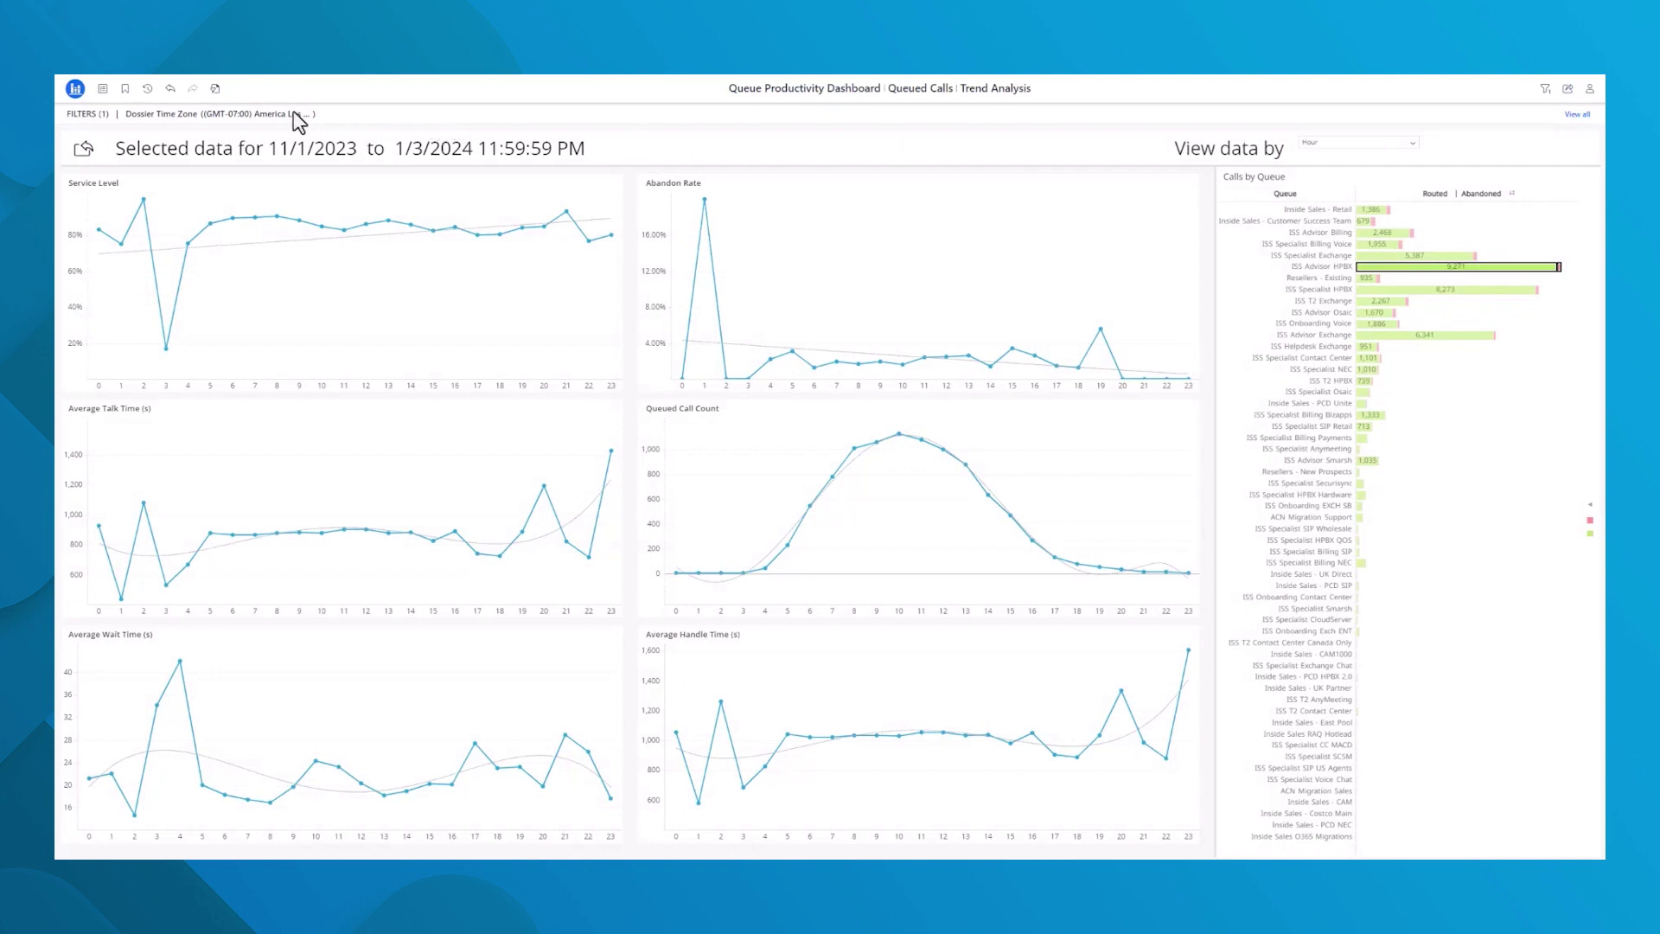
Return from Trend Analysis to an earlier page of the dashboard
left_click(102, 96)
left_click(148, 204)
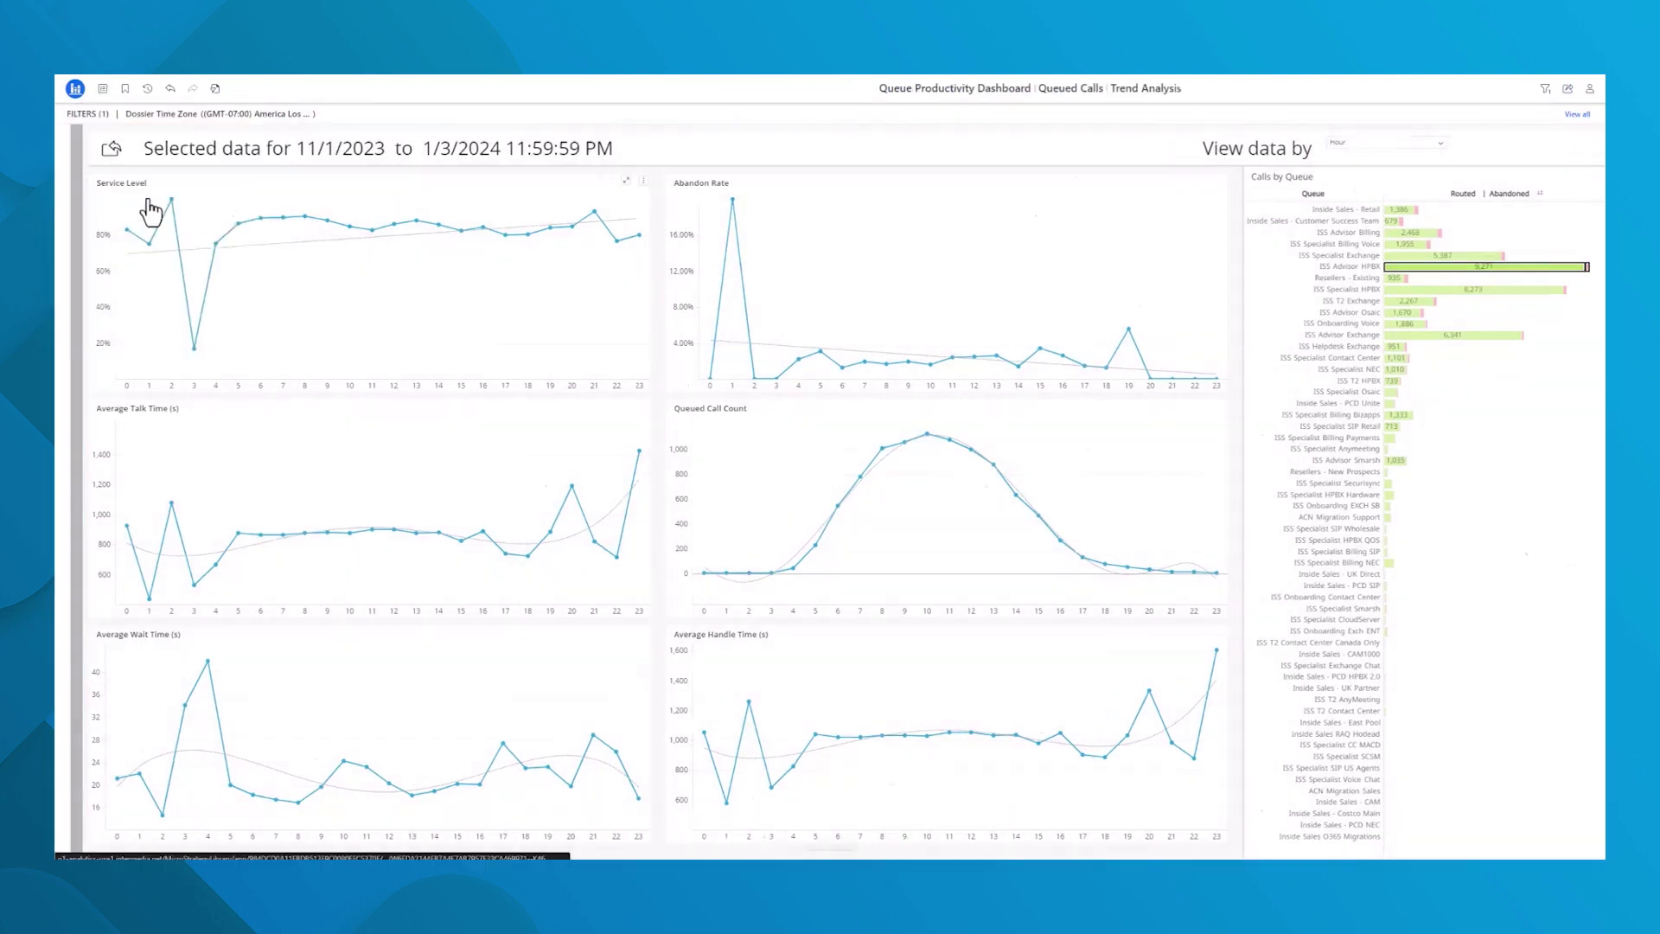